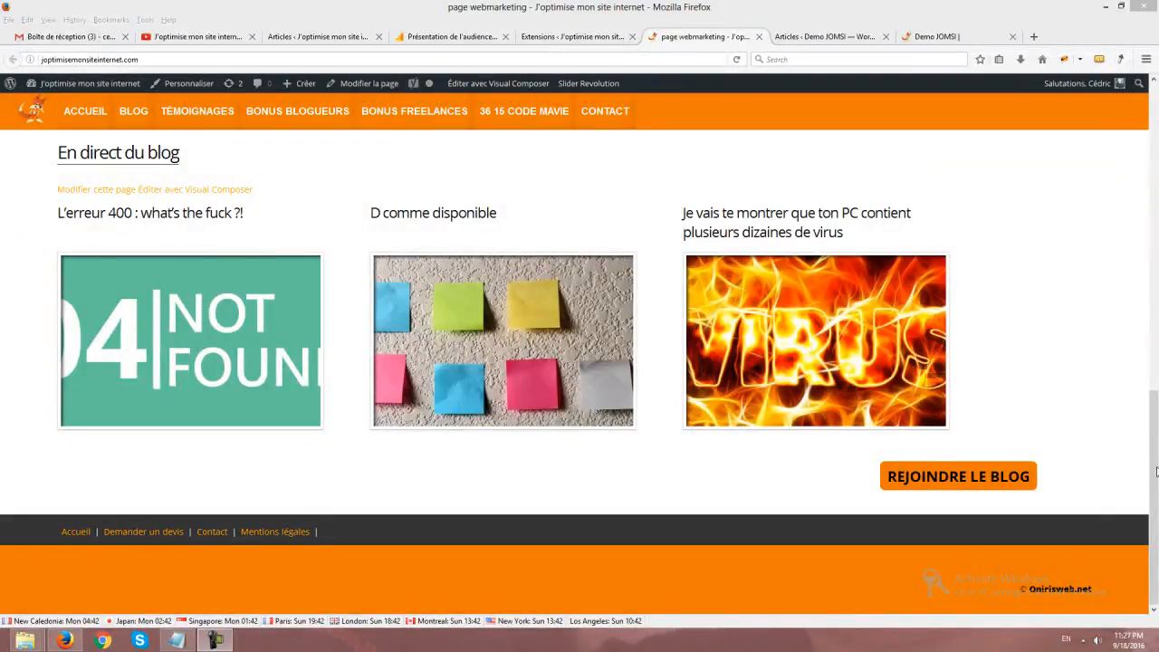
- Open the blog page of the J'optimise mon site internet website to view its sidebar
left_click_drag(1152, 467, 1146, 172)
scroll(1148, 172, "up", 1)
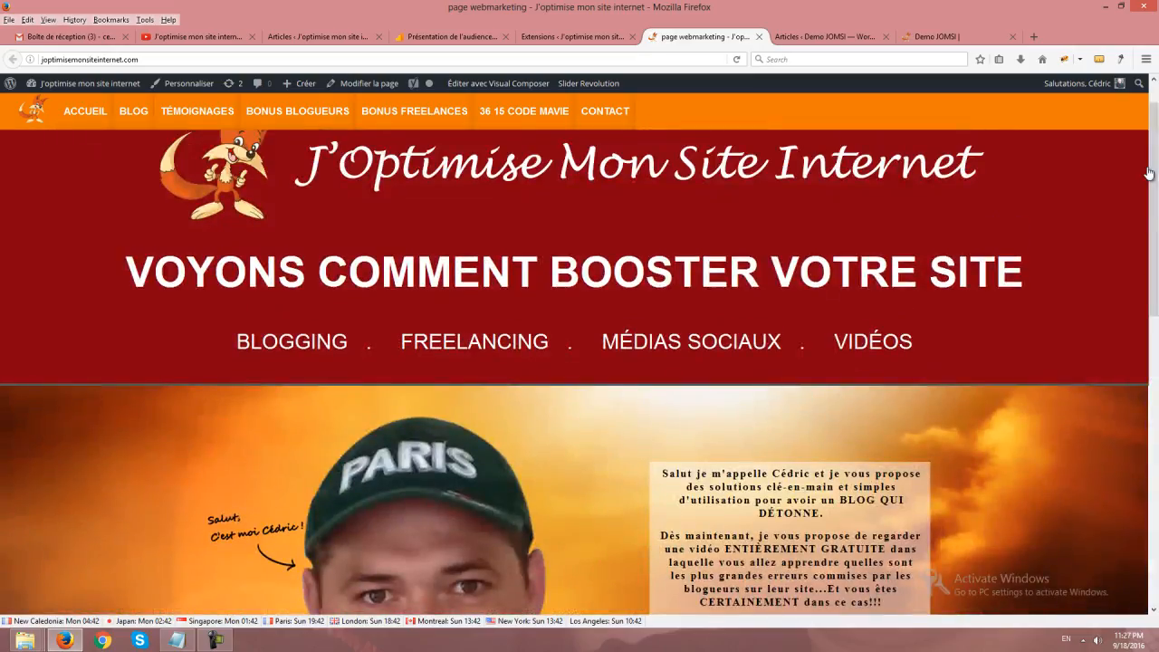
left_click(134, 111)
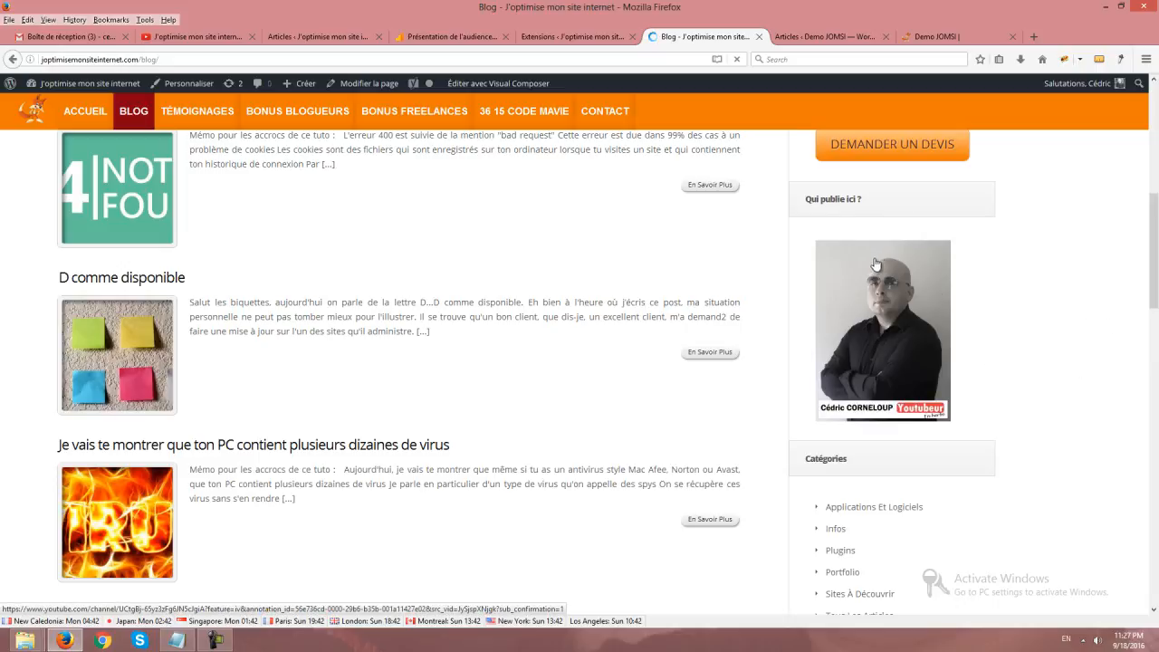
- Switch to the Demo JOMSI WordPress admin and open its Widgets management page
left_click(569, 31)
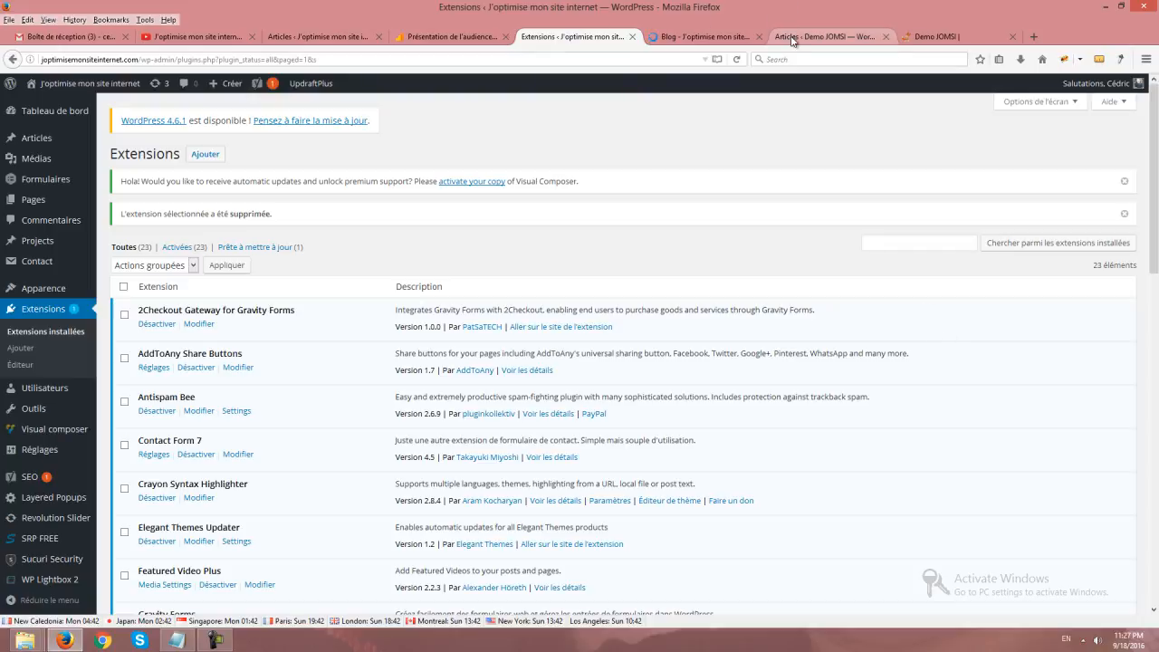
left_click(790, 38)
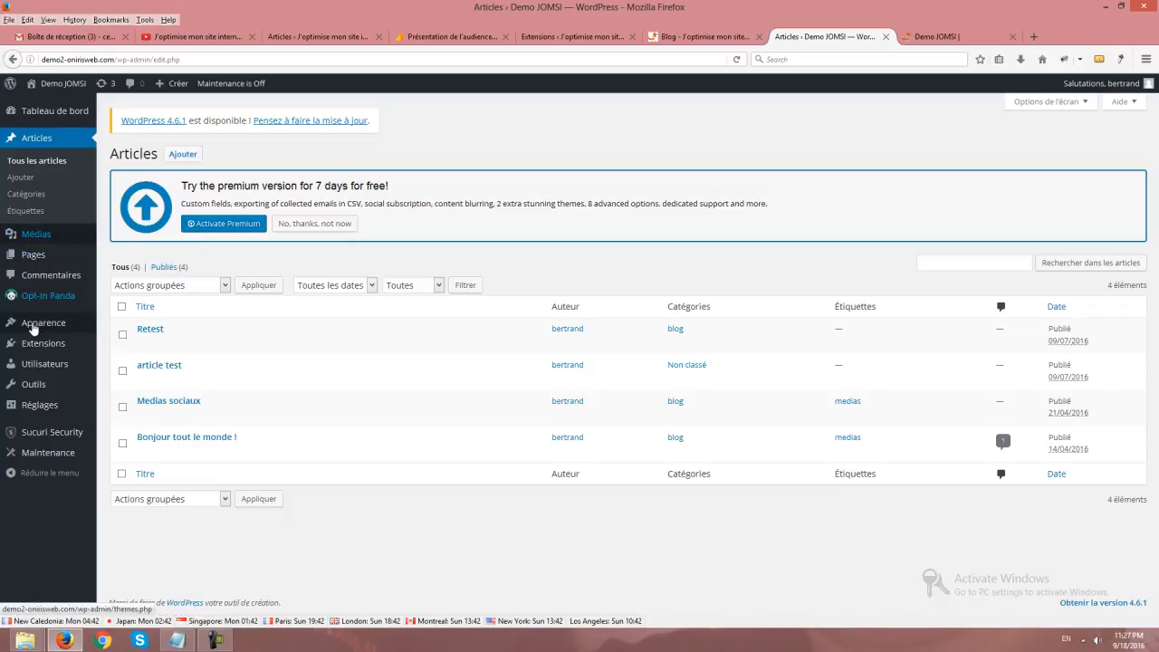
mouse_move(46, 326)
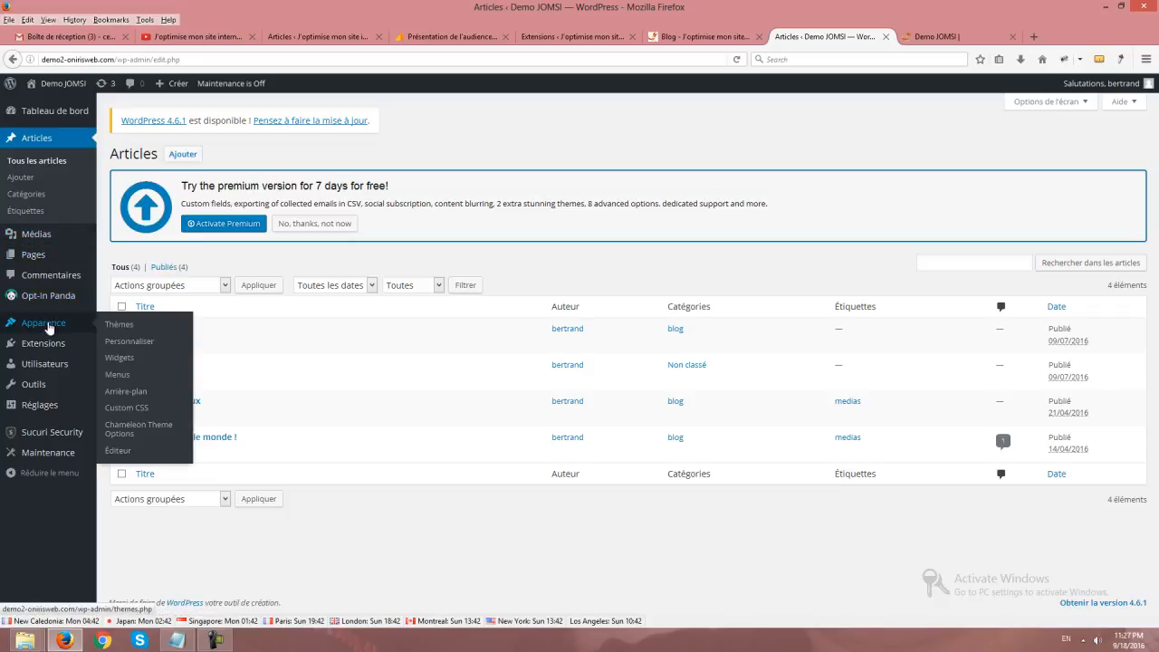
left_click(129, 361)
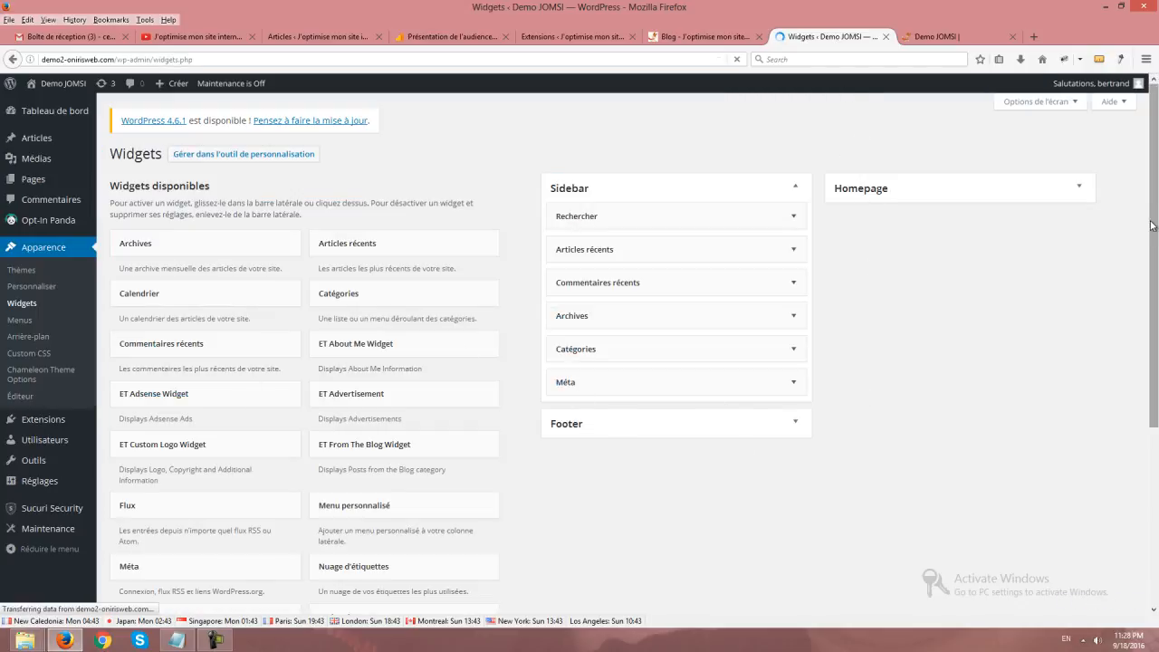
- Examine the list of available widgets for one that can display an image
scroll(1149, 305, "down", 2)
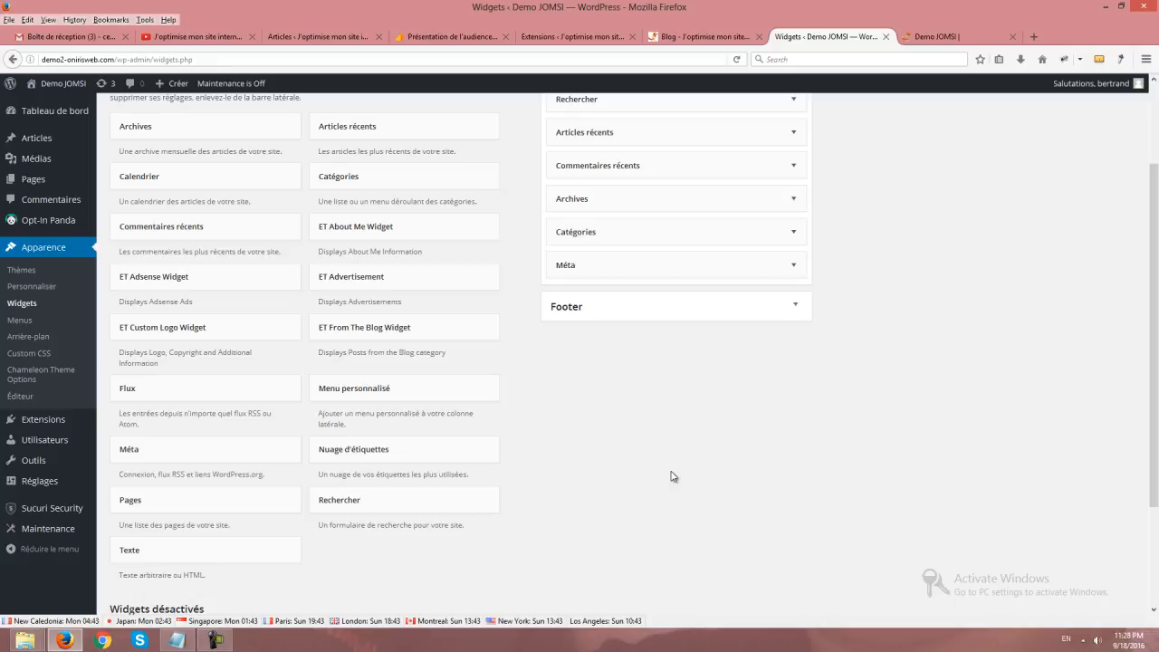
right_click(768, 399)
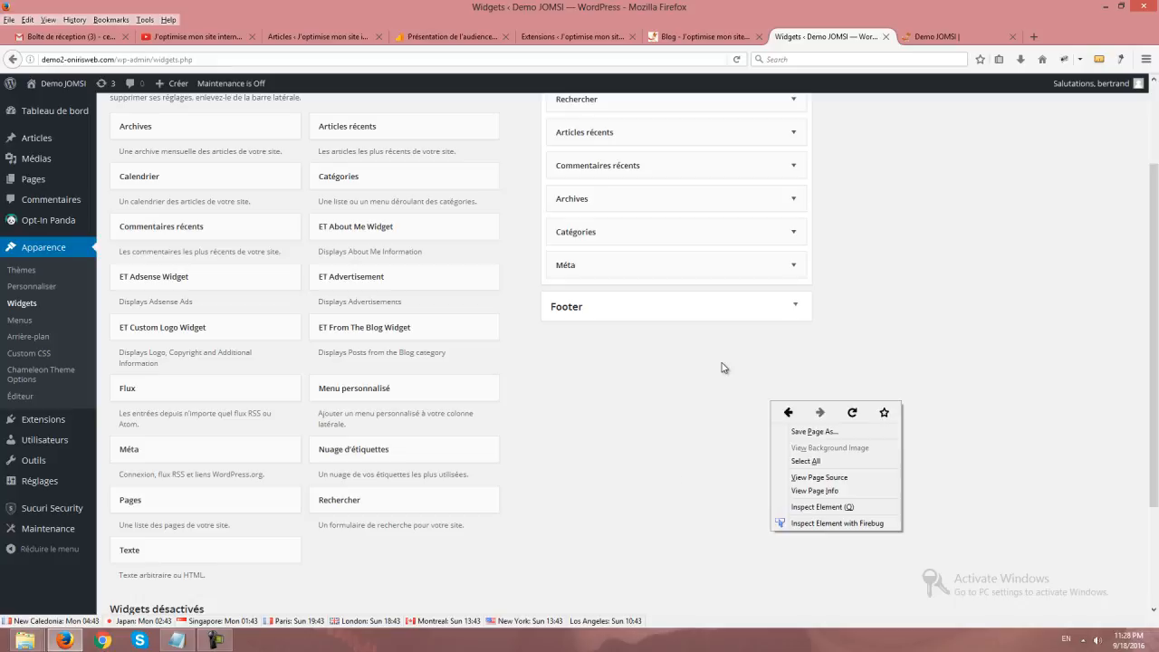
left_click(1063, 298)
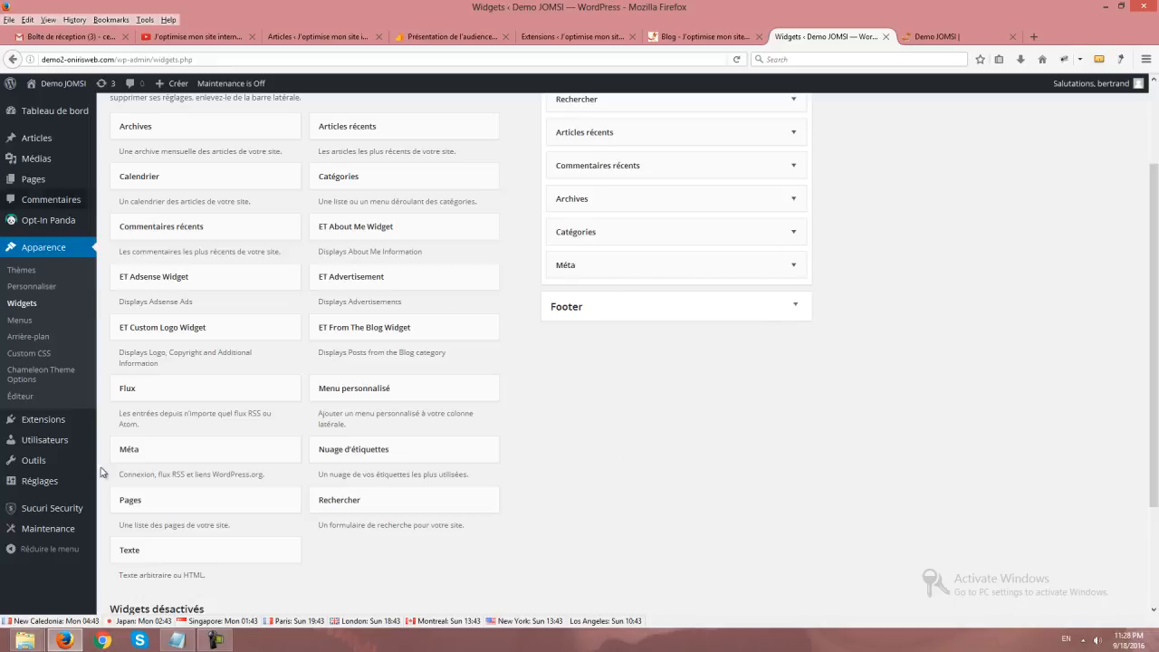
mouse_move(43, 424)
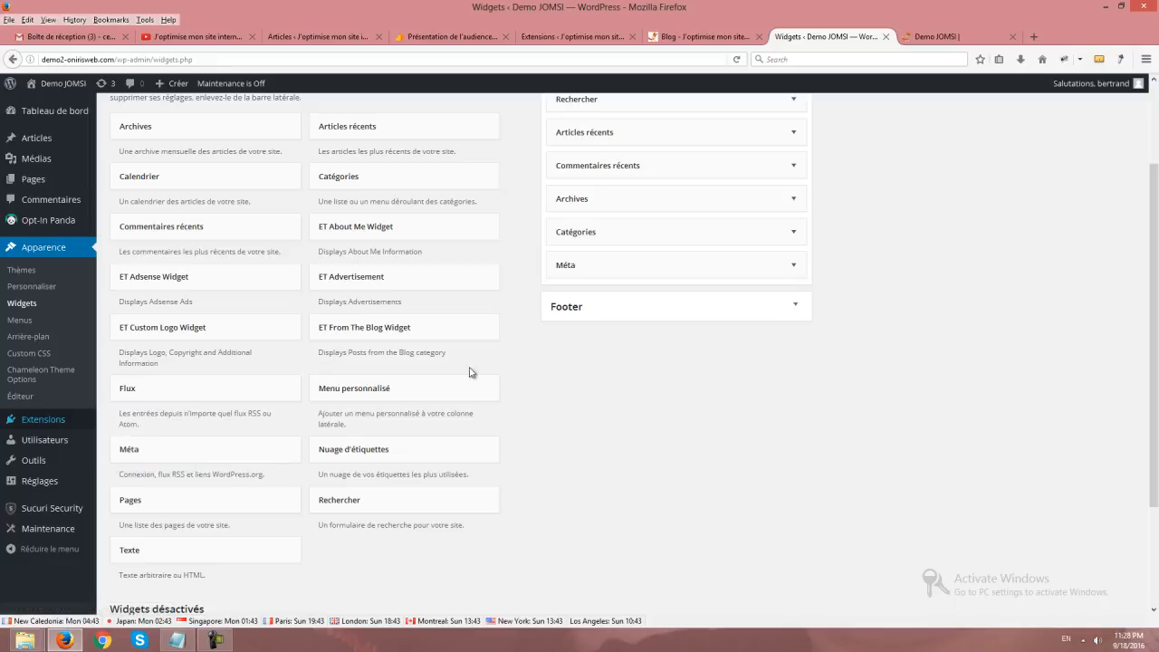
scroll(395, 545, "down", 1)
scroll(371, 512, "down", 2)
scroll(339, 462, "up", 5)
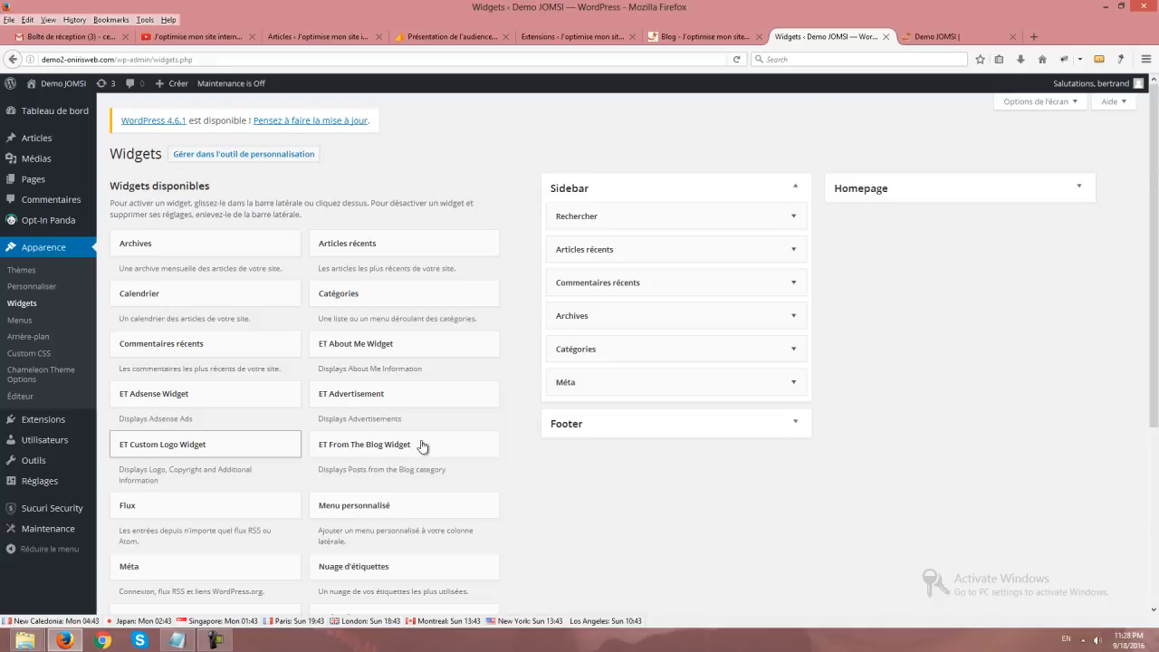
scroll(424, 444, "down", 3)
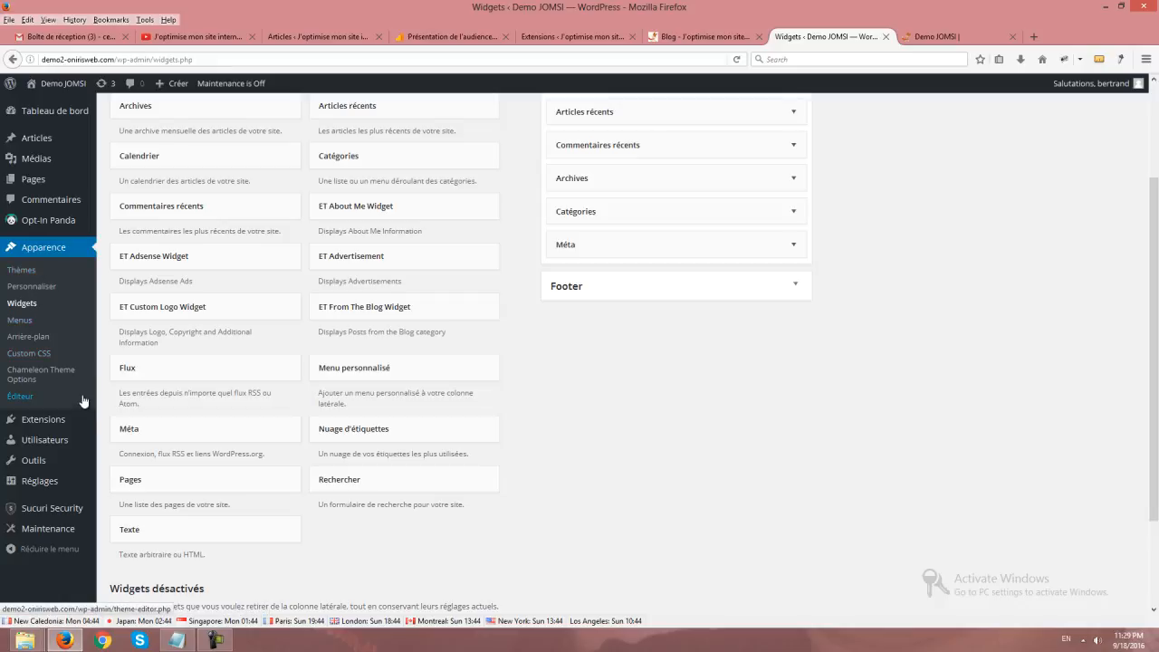
- Search the plugin directory for "image widget" and install the Image Widget Deluxe plugin on the demo site
mouse_move(84, 427)
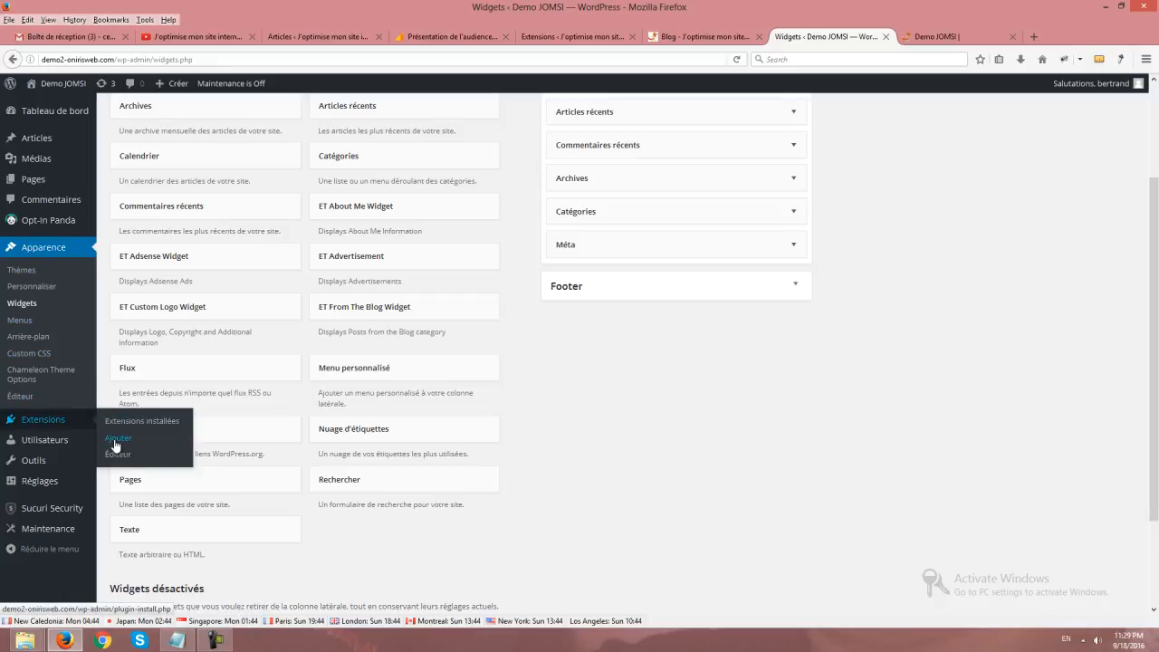
left_click(118, 439)
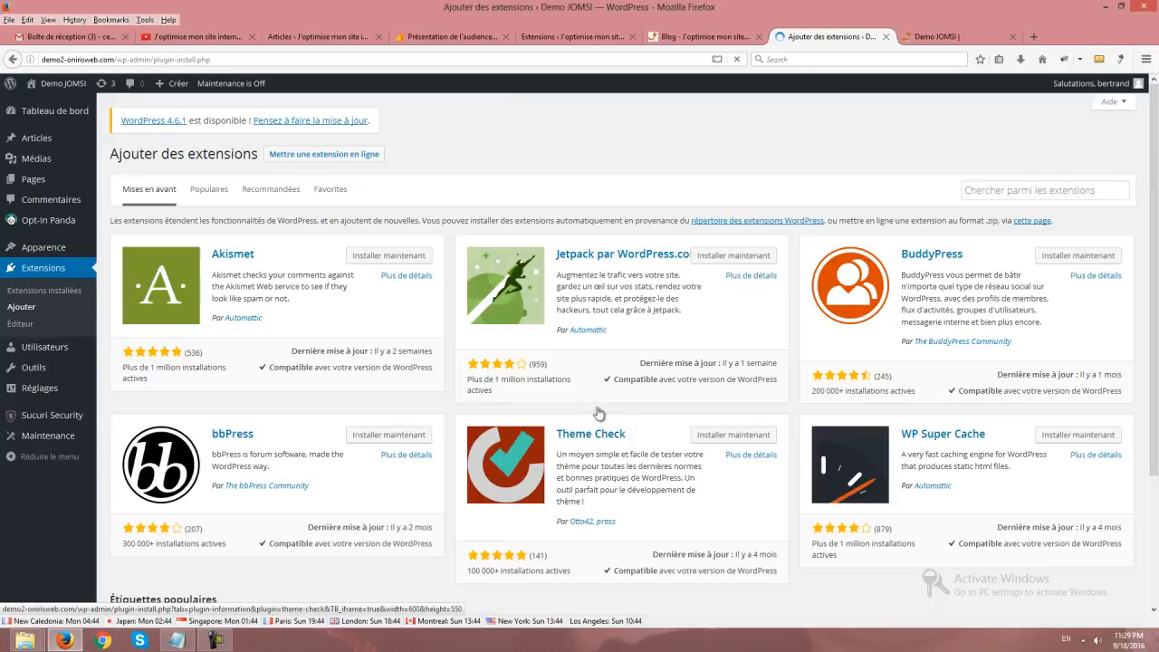
left_click(1002, 189)
type("image widget")
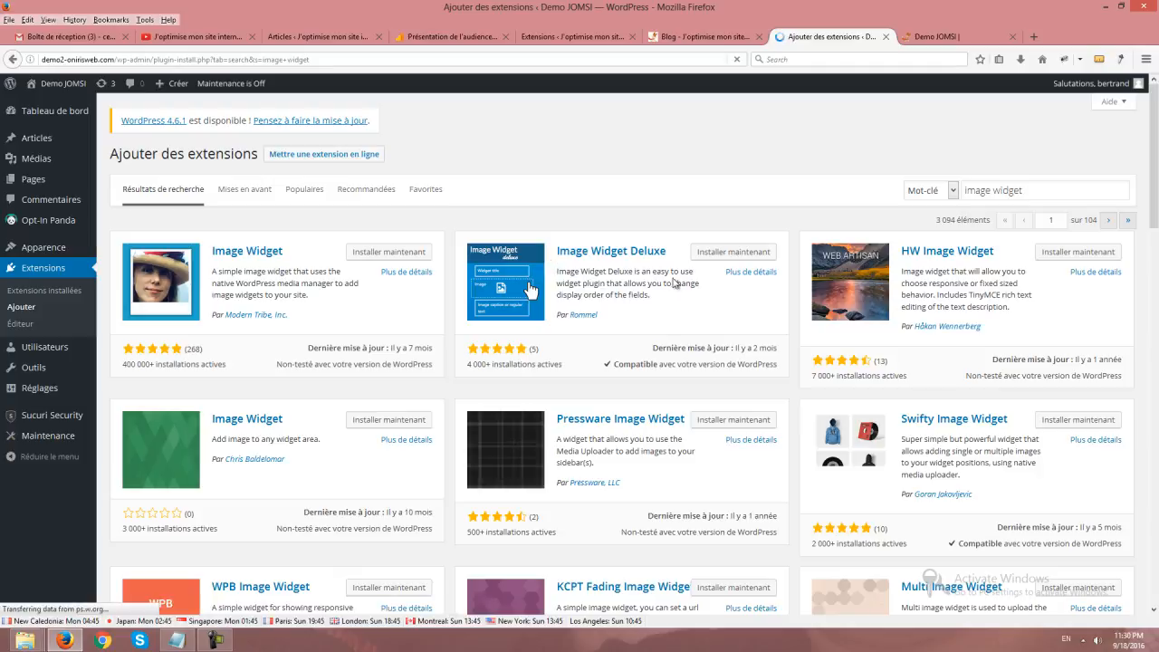
left_click(733, 252)
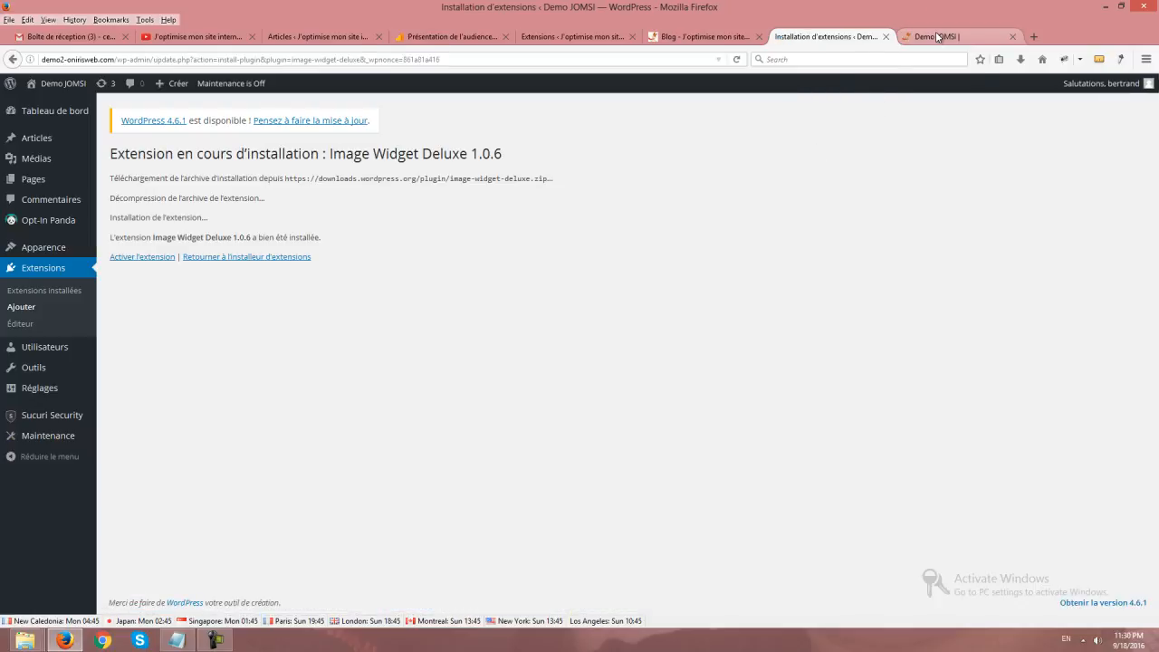
- View the demo site's homepage and the "Qui publie ici ?" photo in the sidebar of the other site's blog
left_click(938, 36)
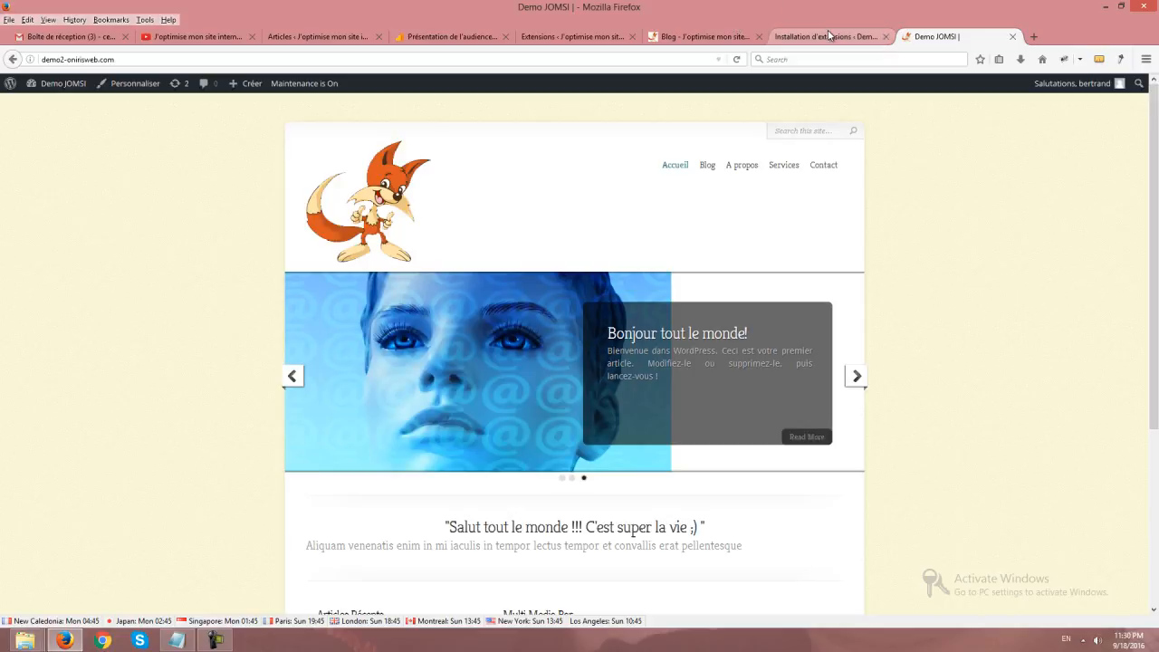
left_click(828, 37)
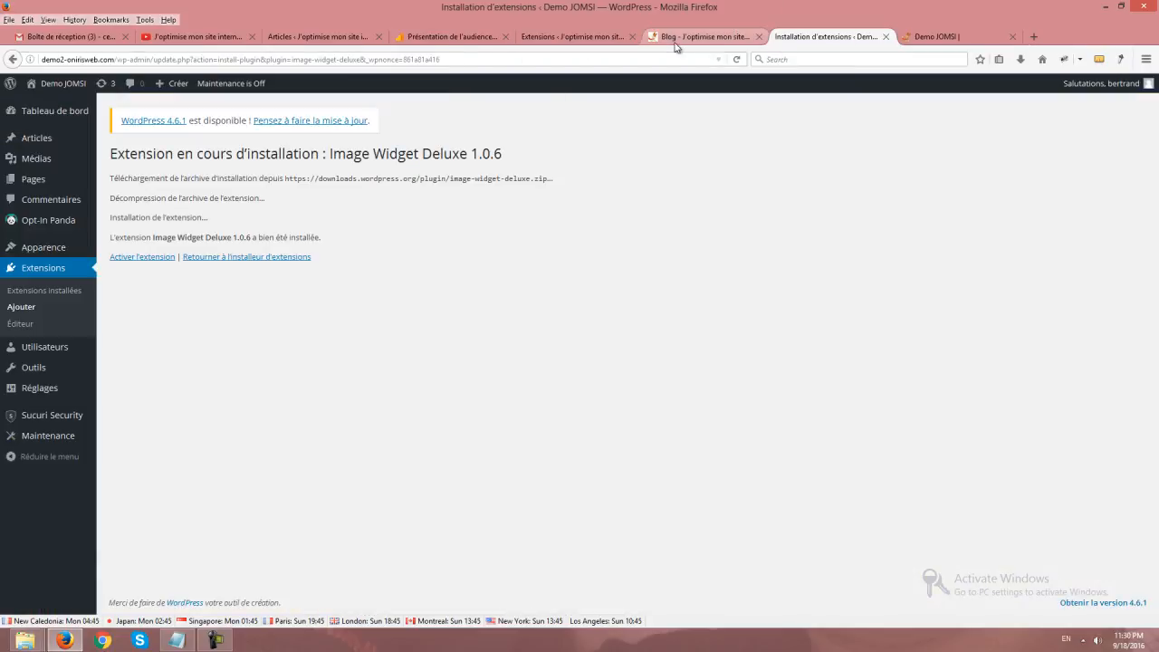
left_click(704, 36)
scroll(1035, 277, "down", 3)
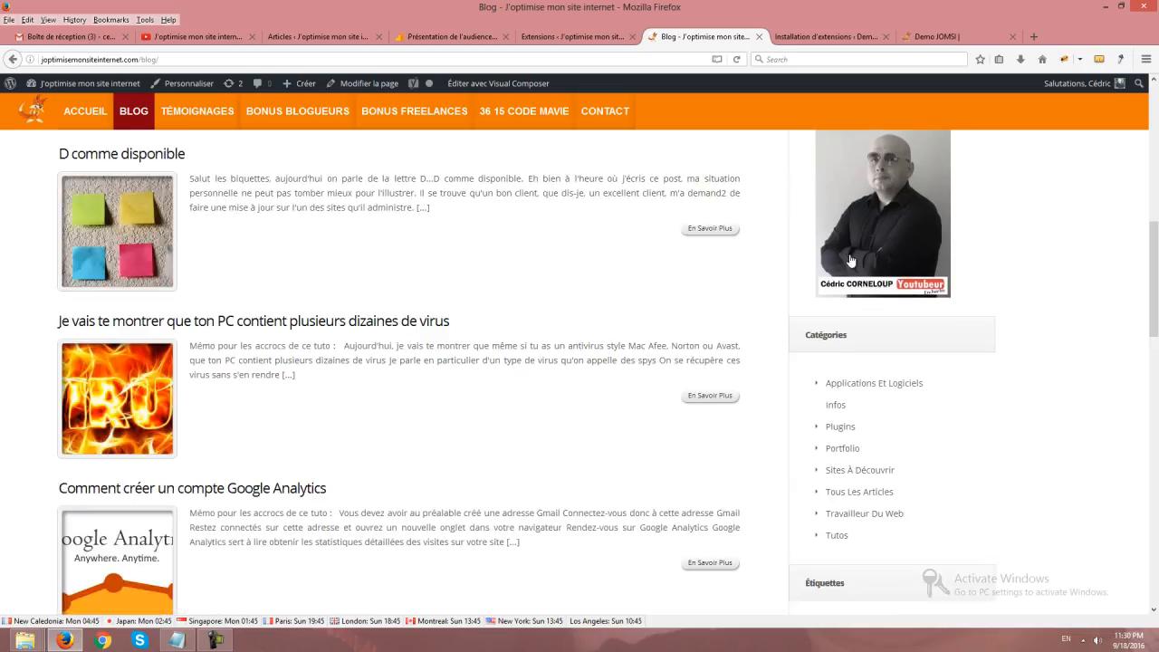
scroll(912, 281, "up", 4)
scroll(1022, 395, "up", 1)
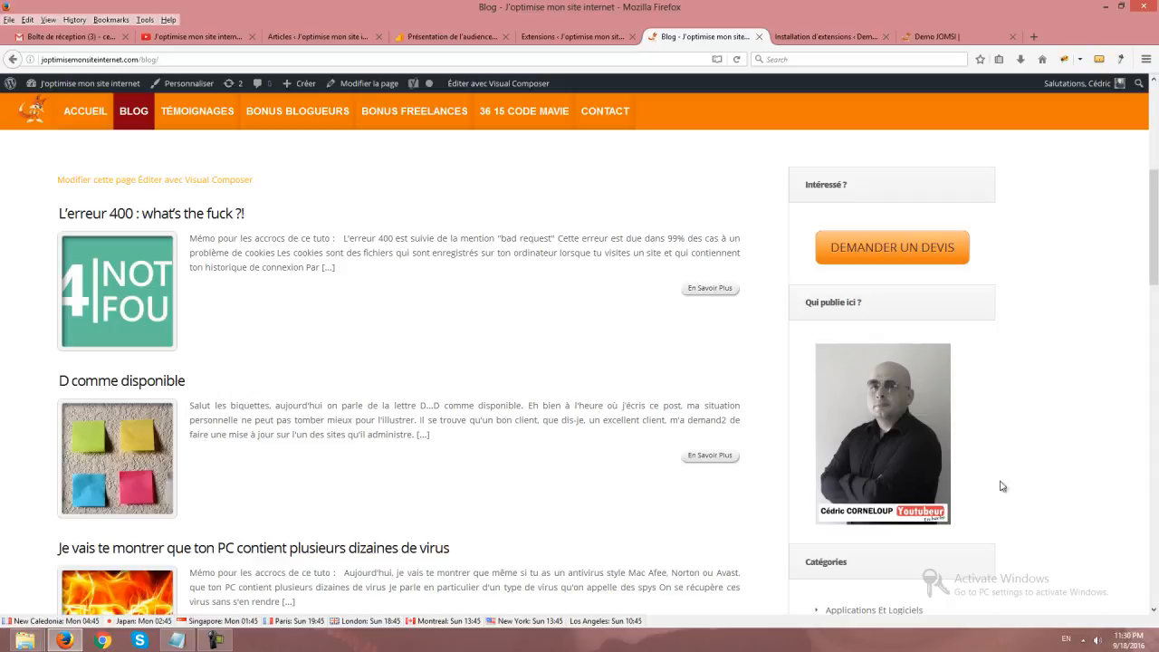
- Activate the Image Widget Deluxe plugin on the demo site and return to the Widgets management page
left_click(831, 34)
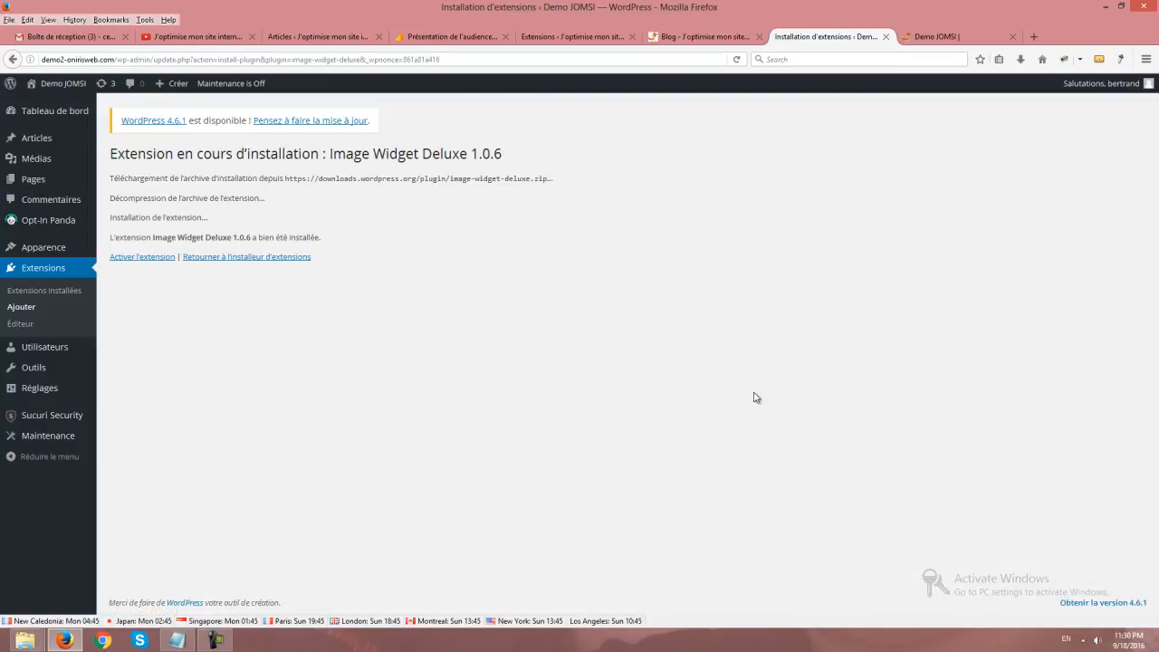
left_click(150, 259)
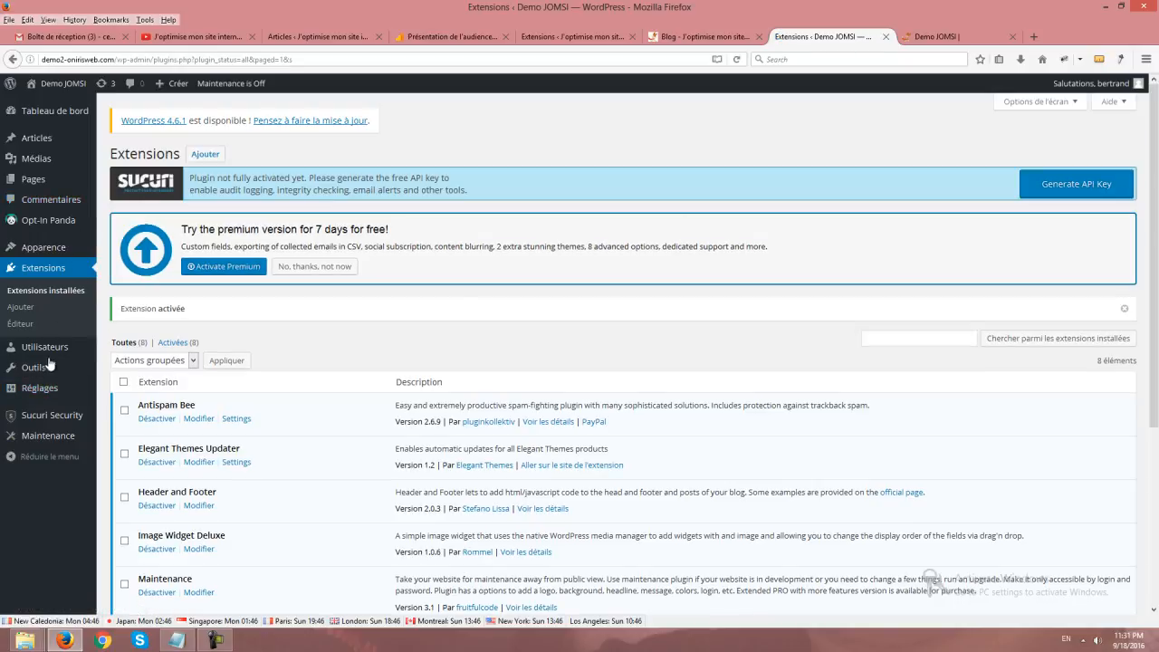
mouse_move(44, 392)
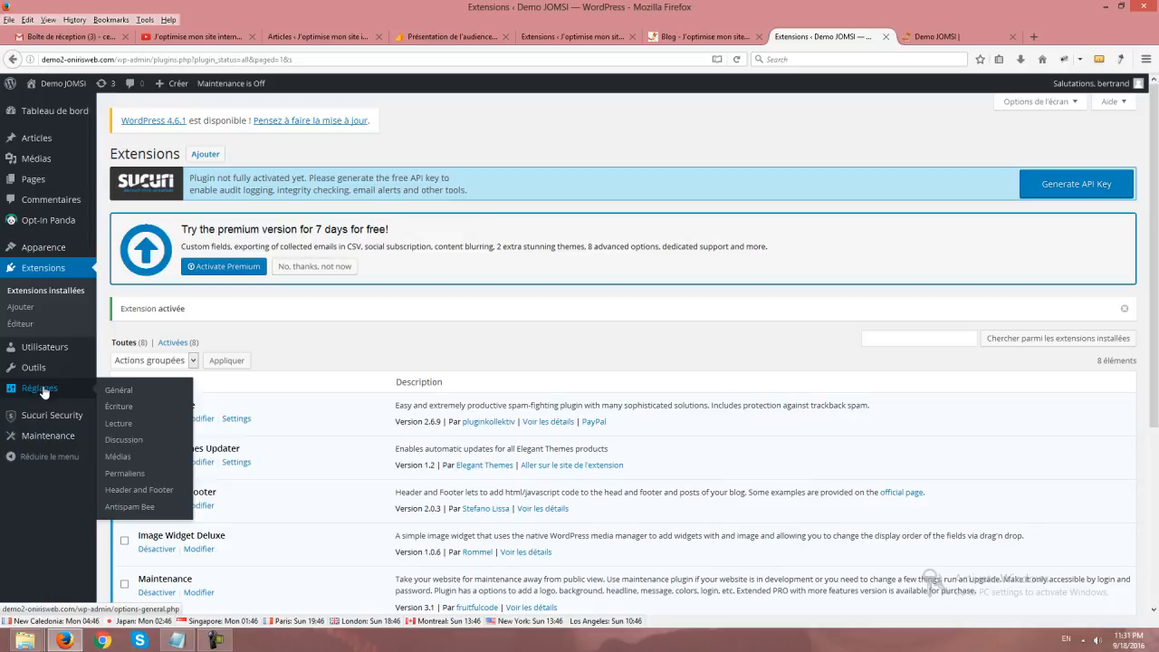
scroll(616, 391, "down", 5)
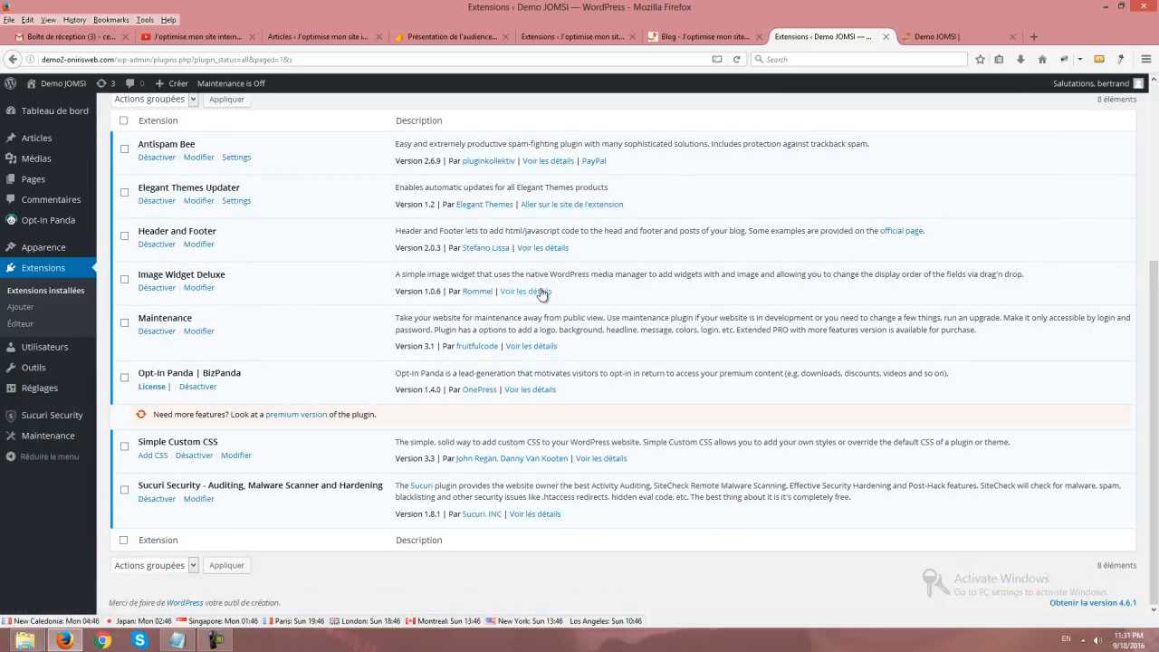
scroll(271, 271, "up", 3)
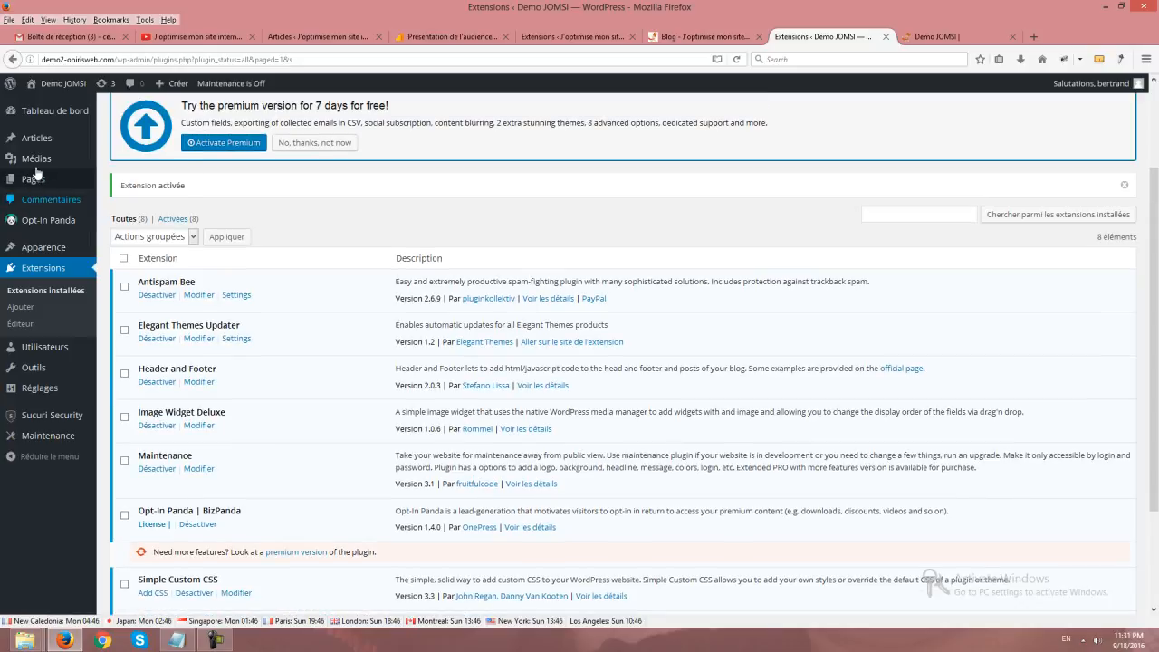
mouse_move(42, 247)
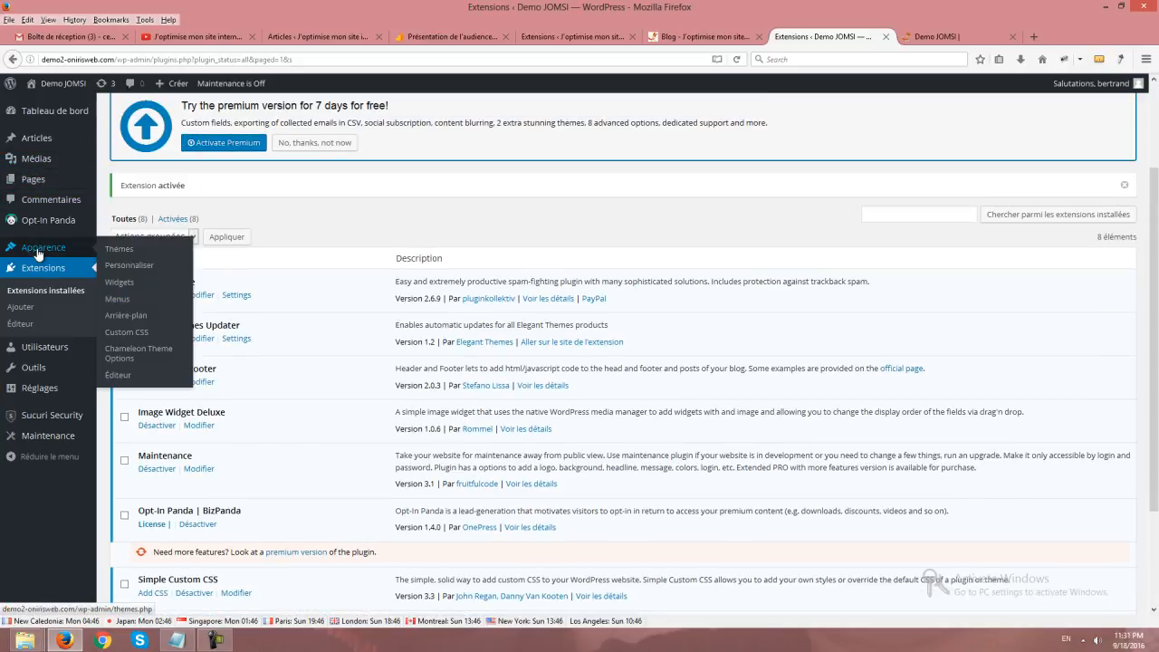
left_click(129, 285)
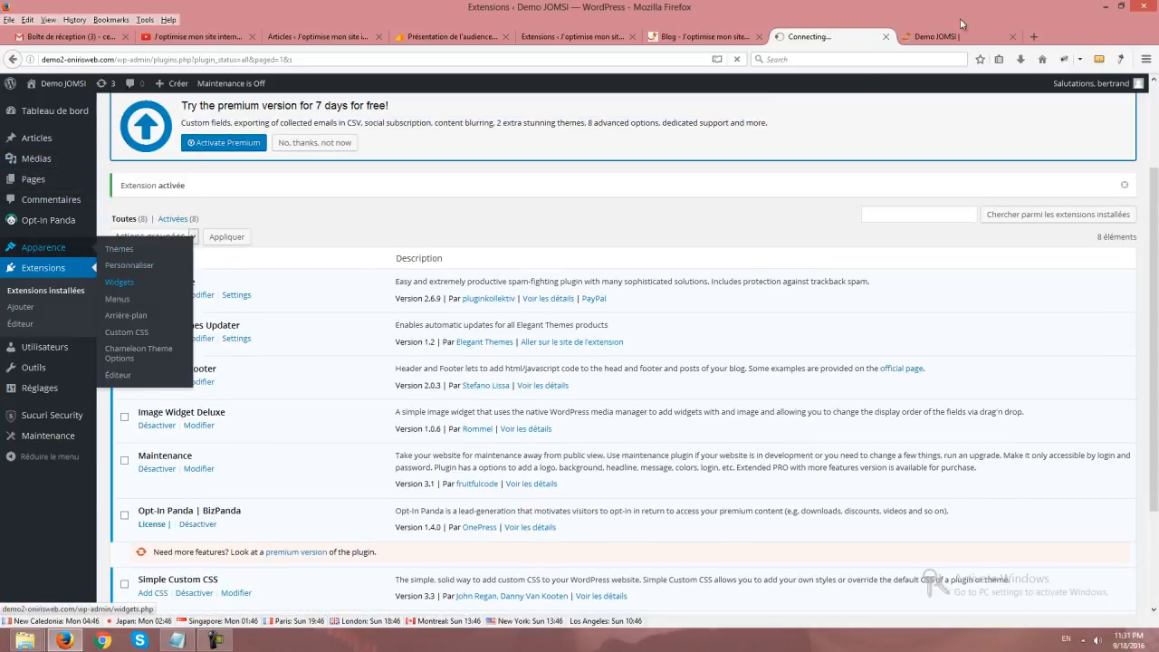
- Open the demo site's public blog page and examine which widgets its sidebar shows
left_click(964, 37)
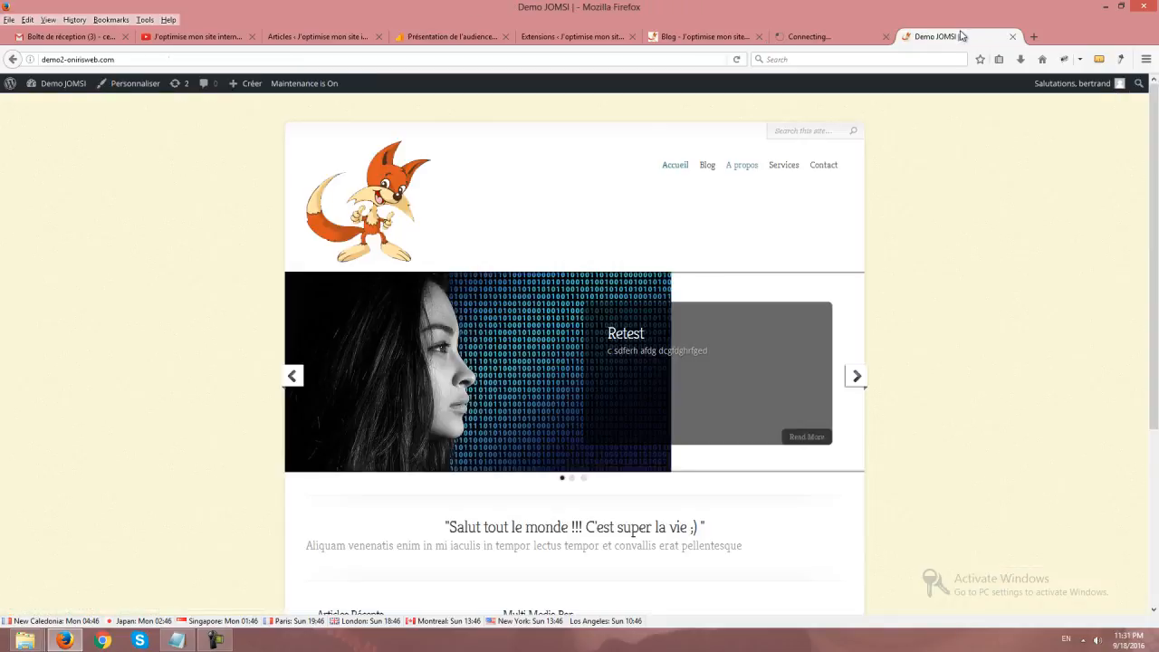
left_click(700, 167)
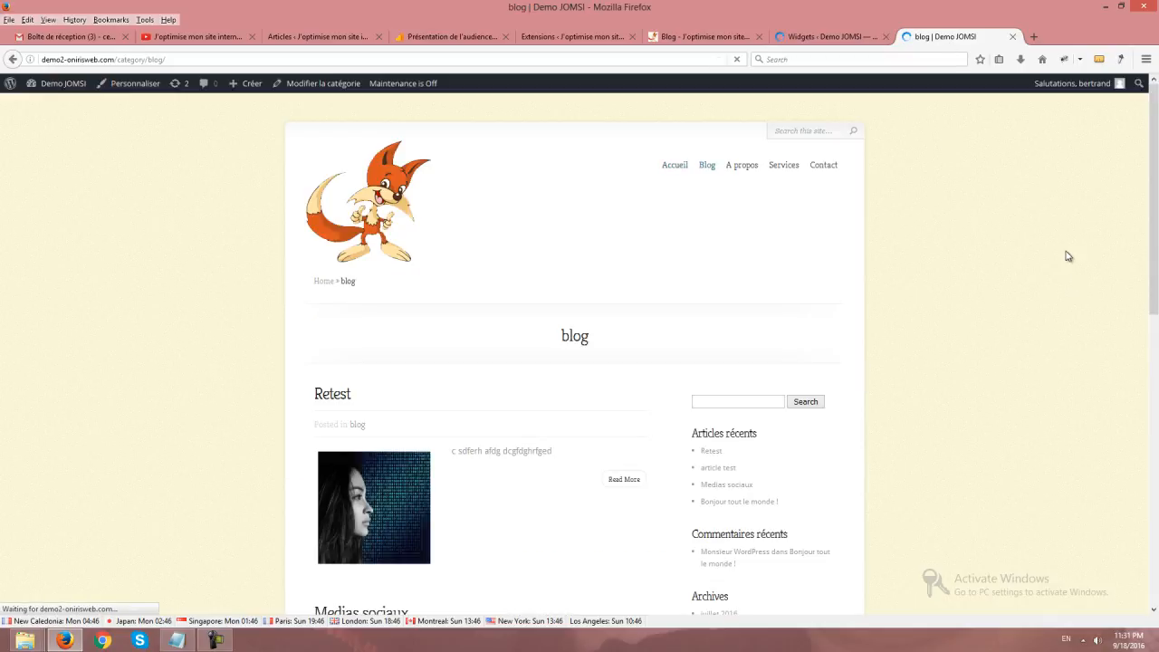
scroll(1065, 255, "down", 3)
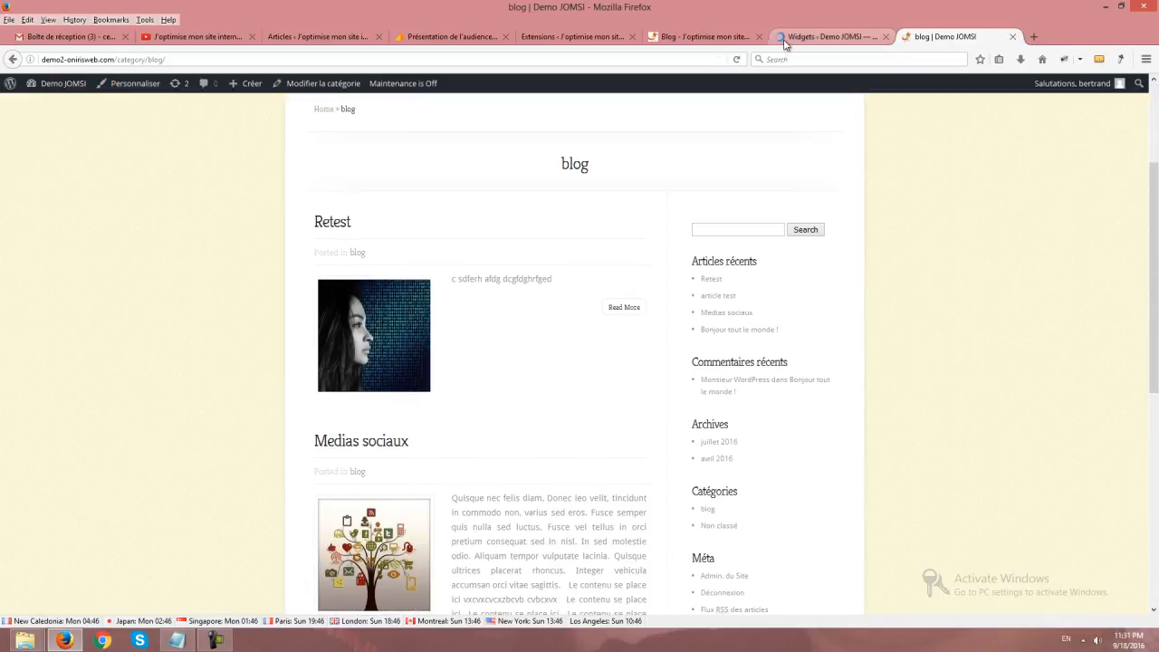
- Add an Image widget Deluxe at the top of the demo site's Sidebar widget area
key("ctrl+Page_Up")
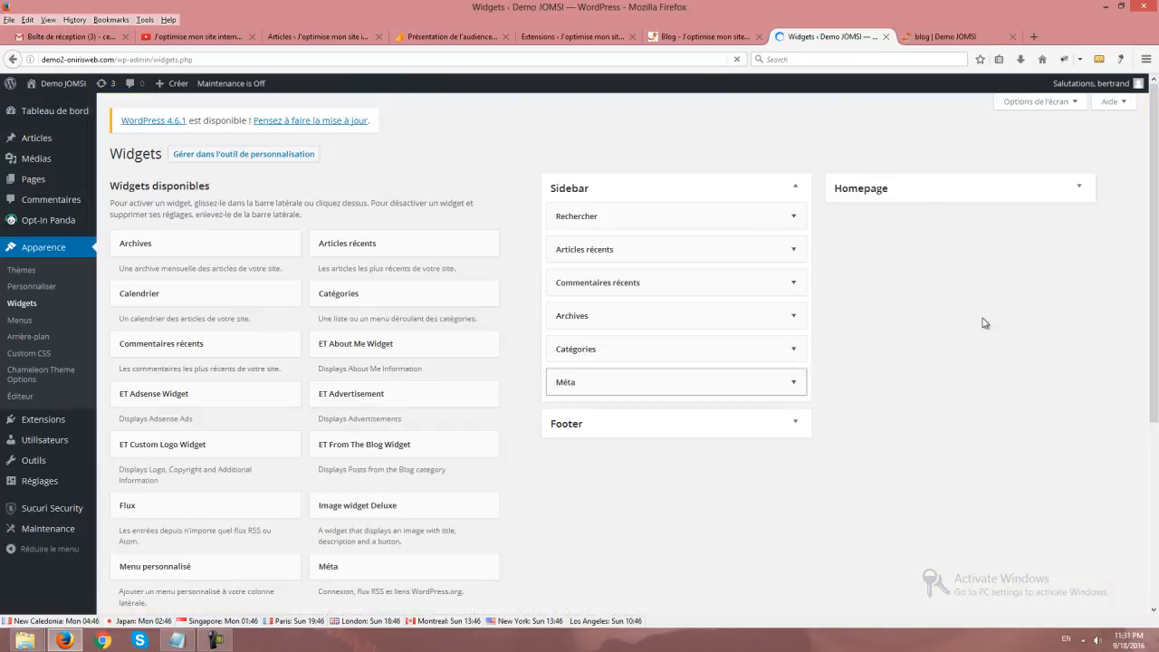
scroll(961, 333, "down", 3)
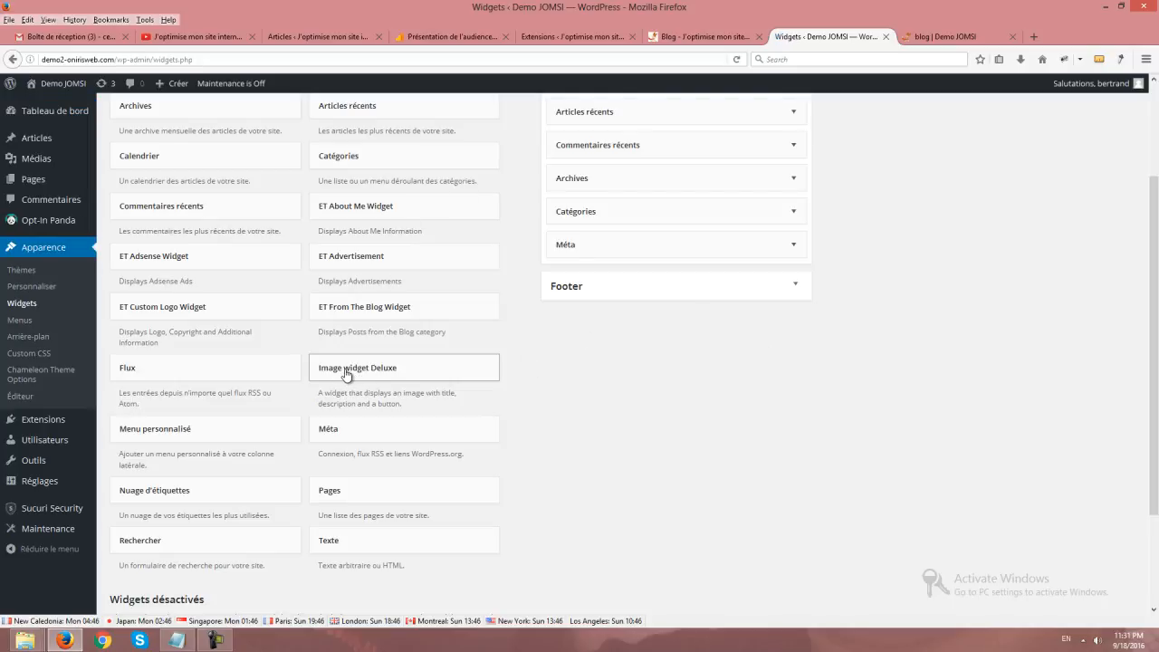
left_click_drag(347, 373, 649, 133)
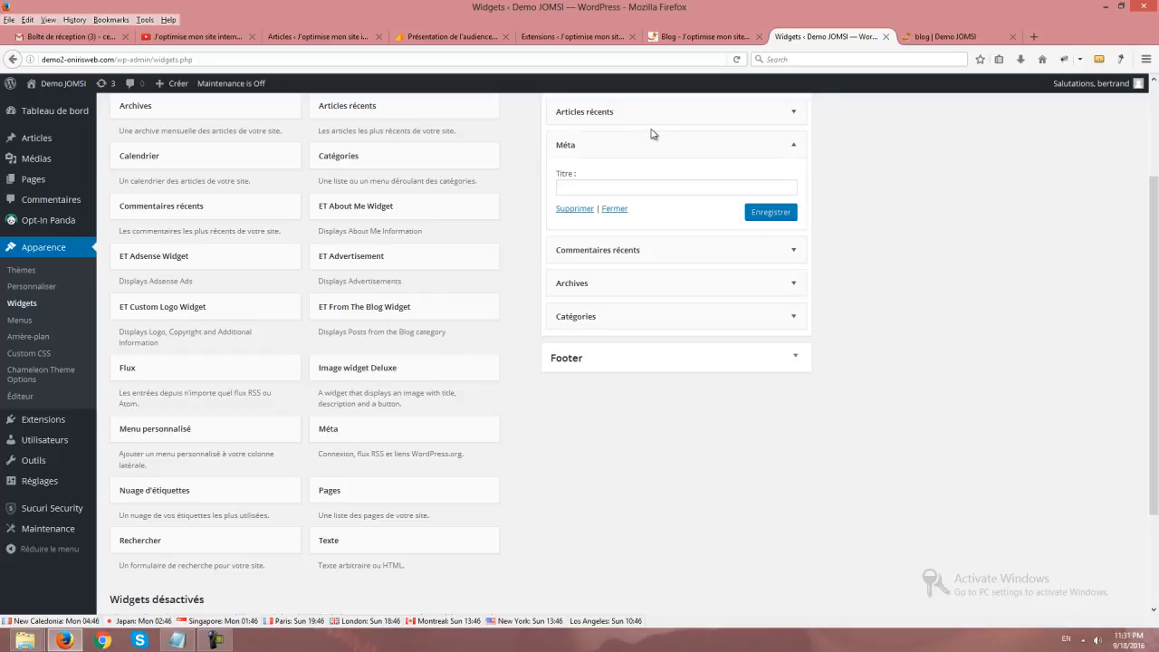
scroll(840, 213, "up", 3)
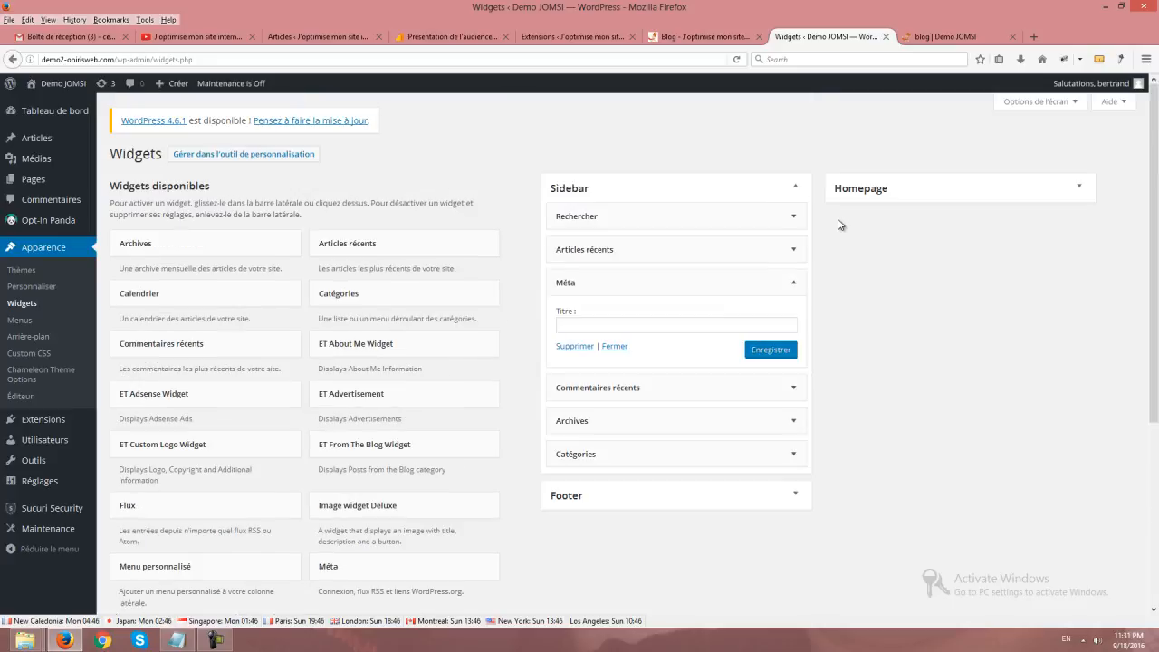
left_click_drag(360, 505, 634, 217)
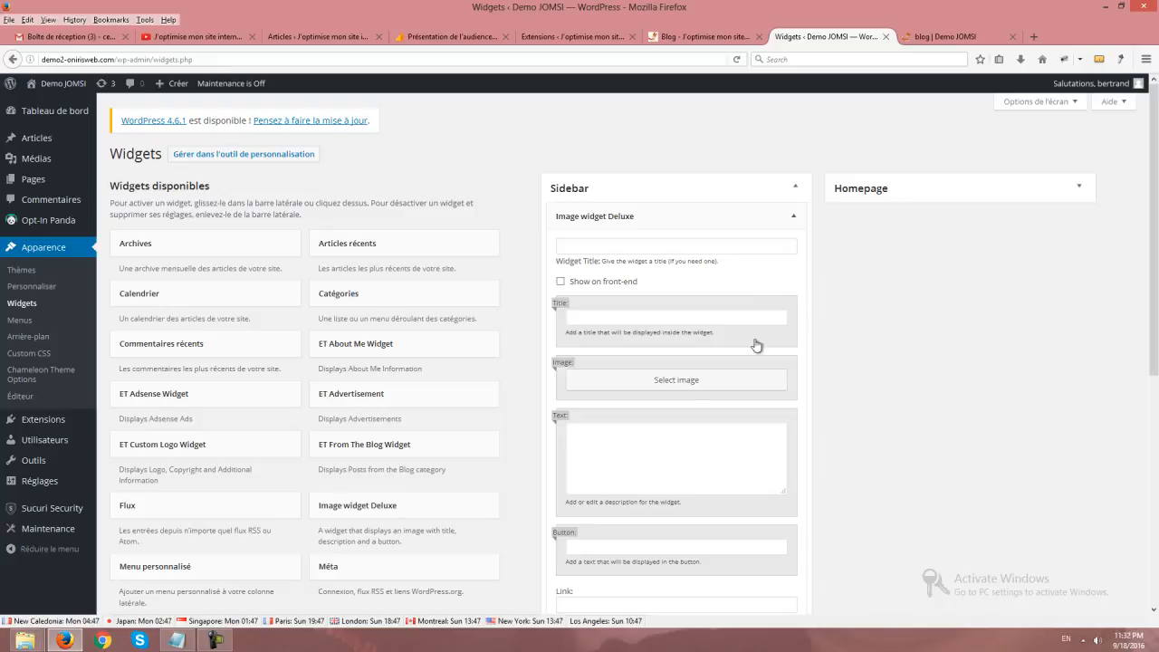
- Upload man-320276_1280 from the Documents demos folder to the media library and use it as the Image widget Deluxe's image
left_click(640, 245)
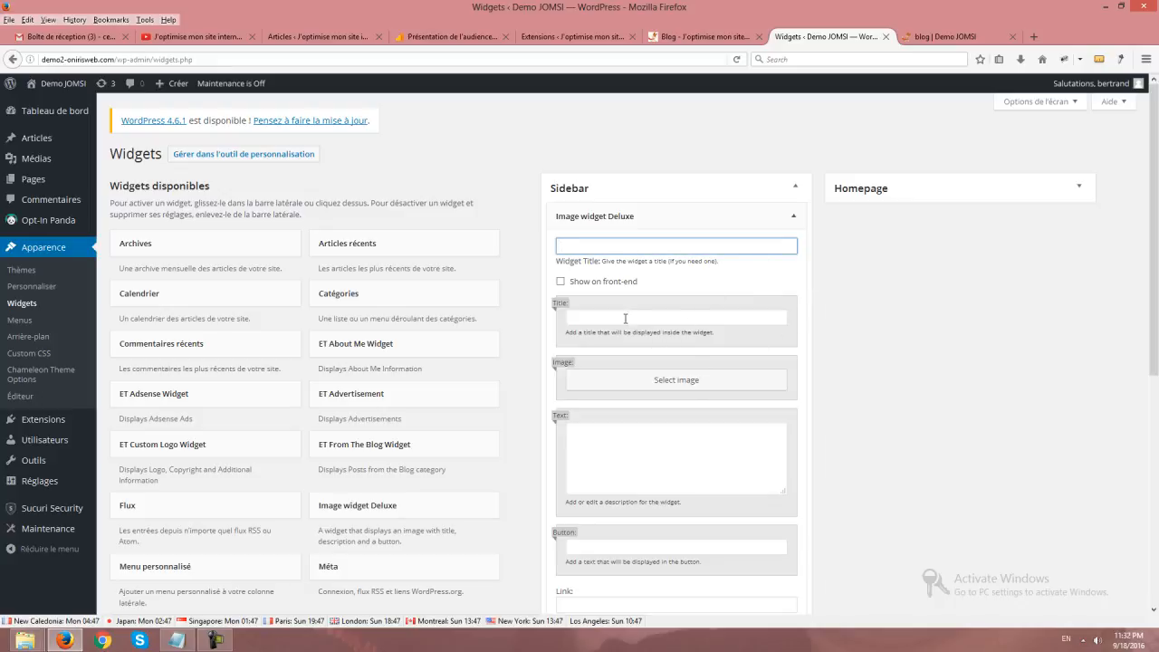
left_click(641, 380)
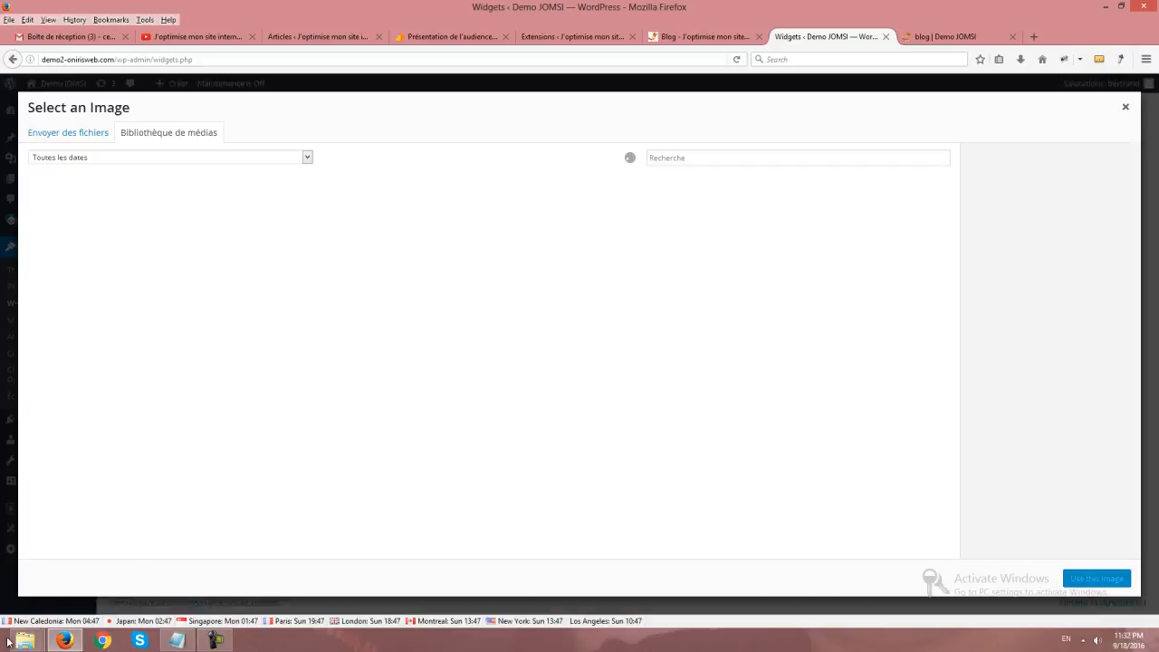
left_click(25, 640)
left_click(86, 601)
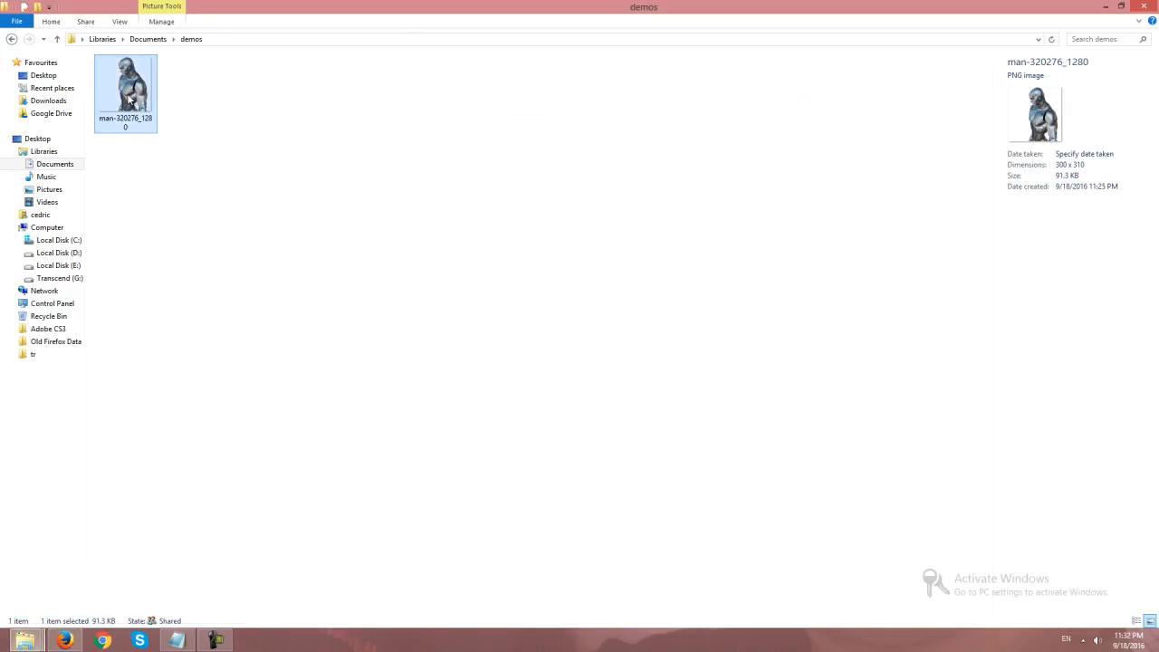
left_click(523, 197)
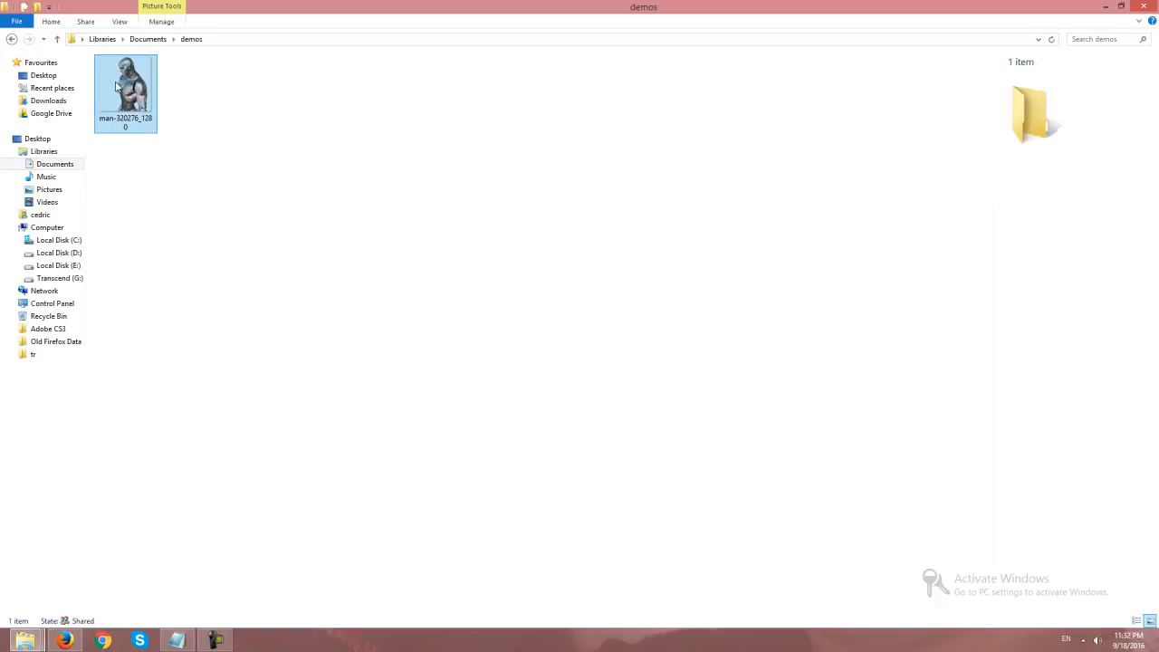
left_click_drag(115, 86, 603, 326)
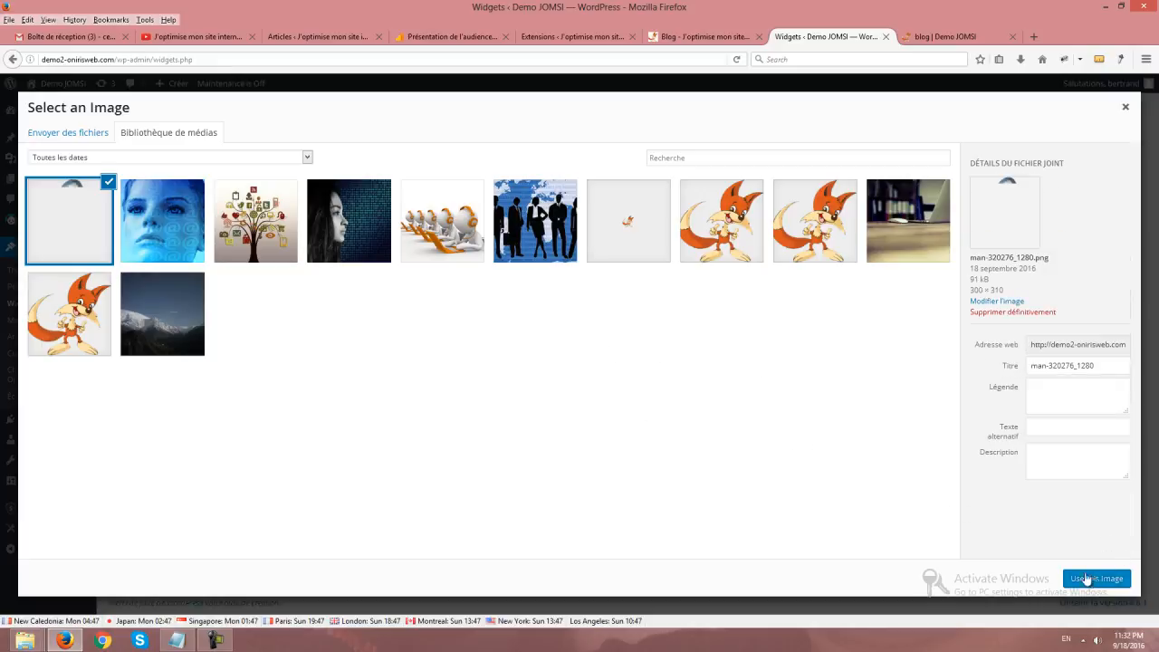
left_click(1092, 579)
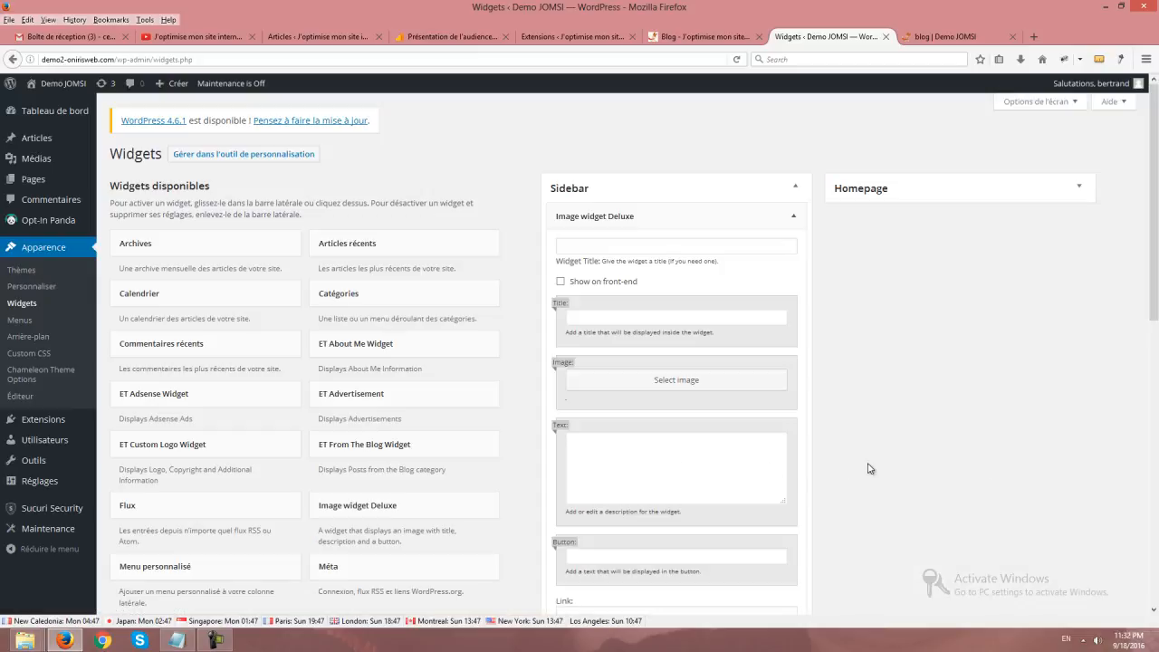
- Set the Image widget Deluxe's button text to "En savoir+", leaving its description text empty
scroll(867, 459, "down", 3)
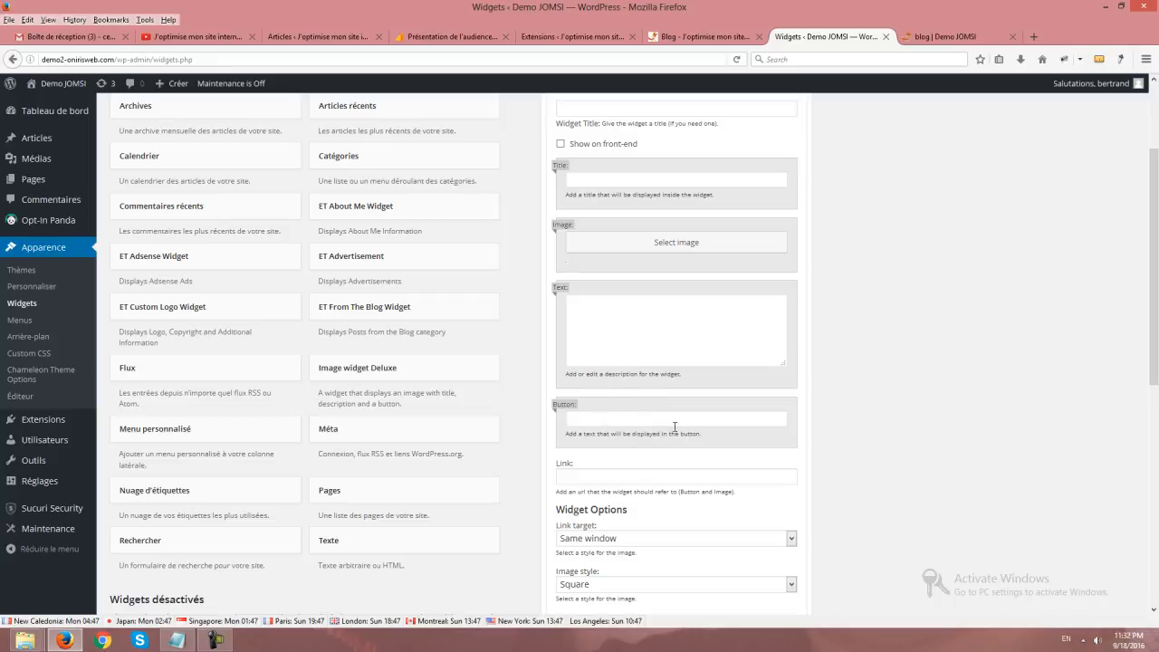
scroll(634, 407, "down", 4)
left_click(587, 402)
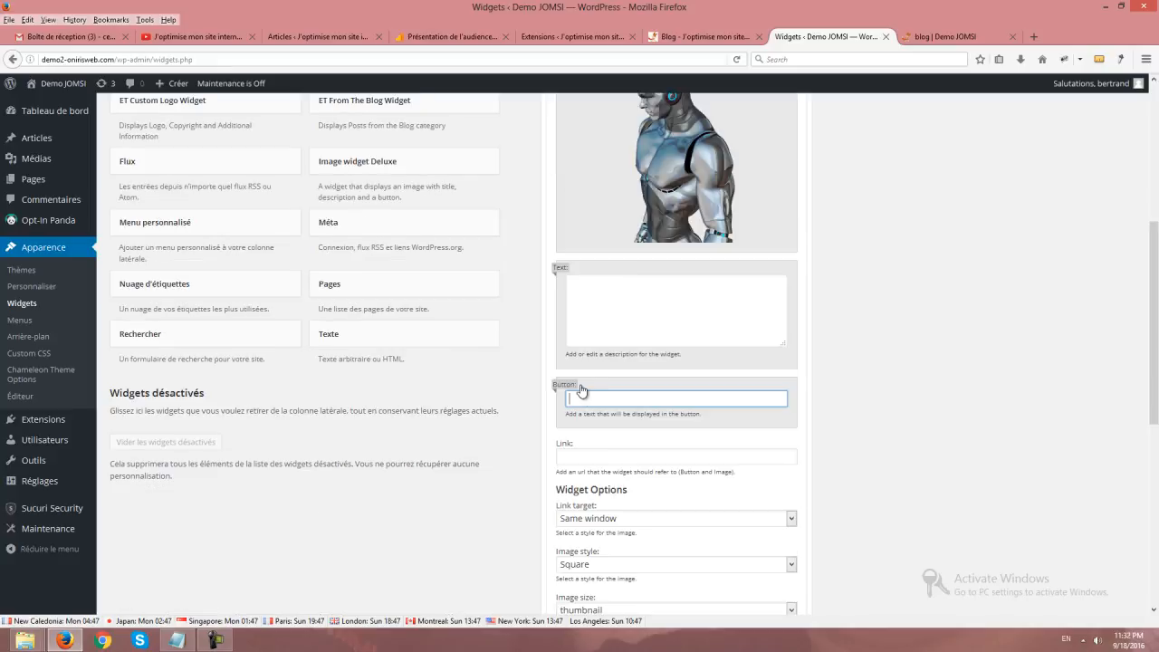
left_click(571, 281)
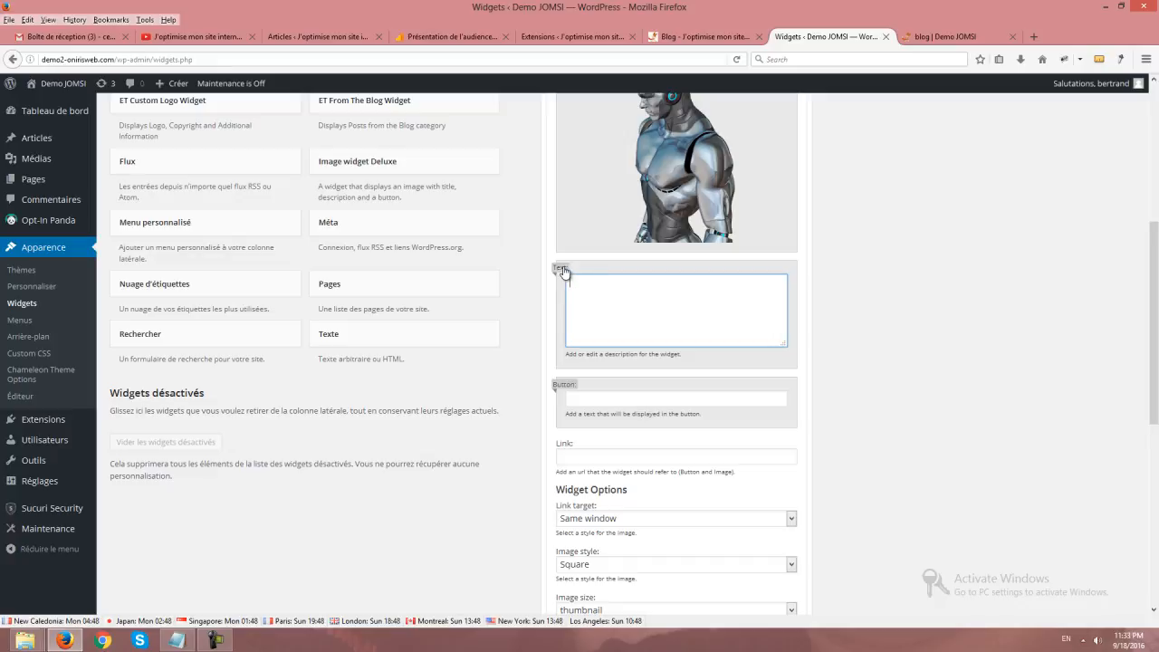
left_click(604, 396)
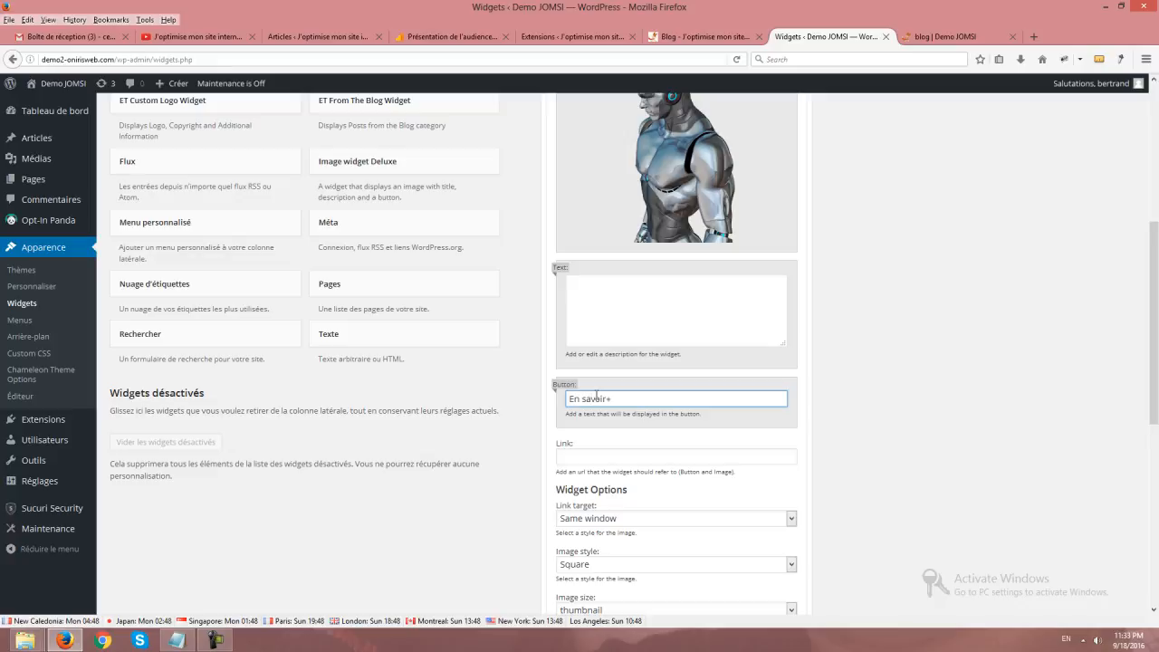
left_click(605, 459)
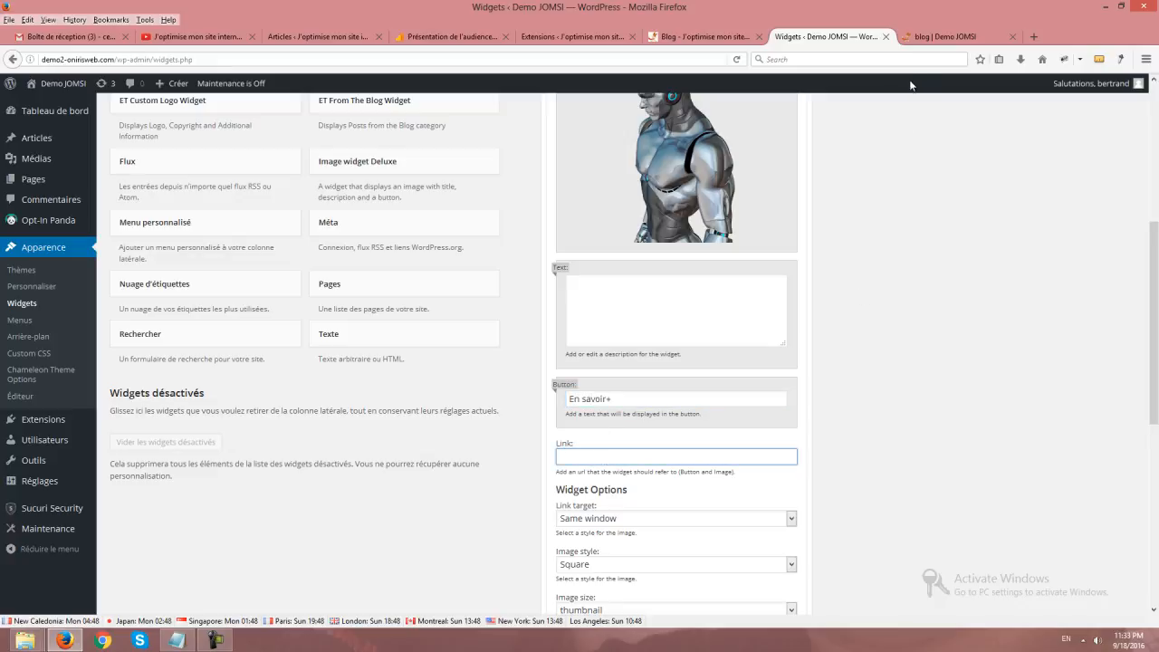
left_click(692, 37)
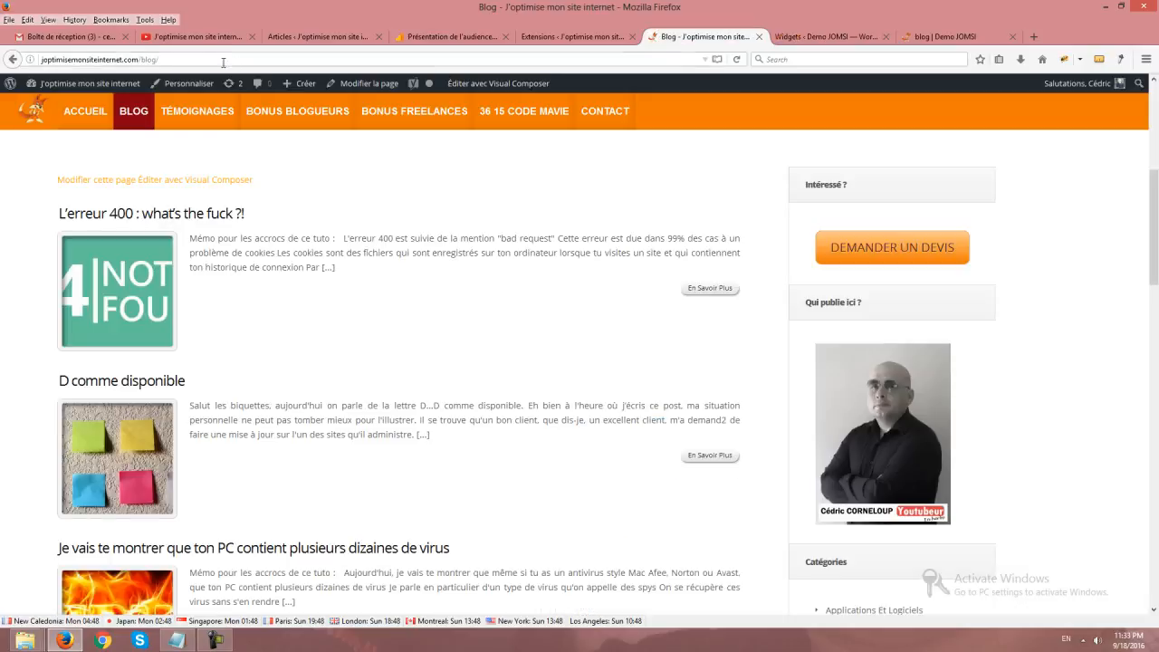
right_click(197, 57)
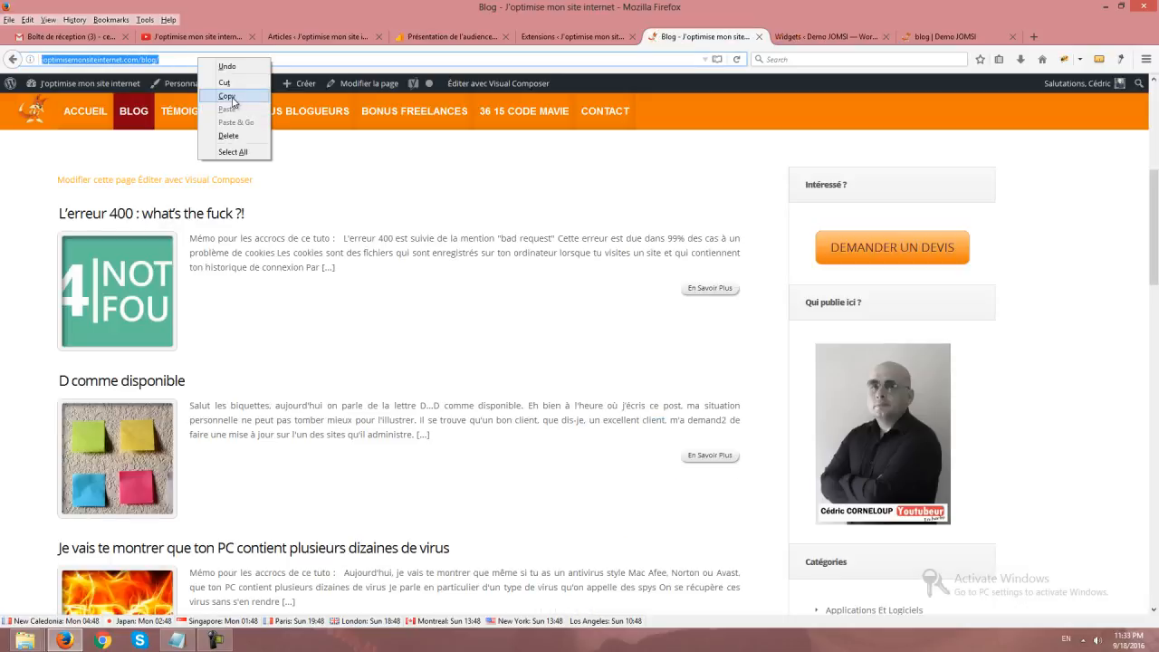
left_click(234, 97)
left_click(823, 36)
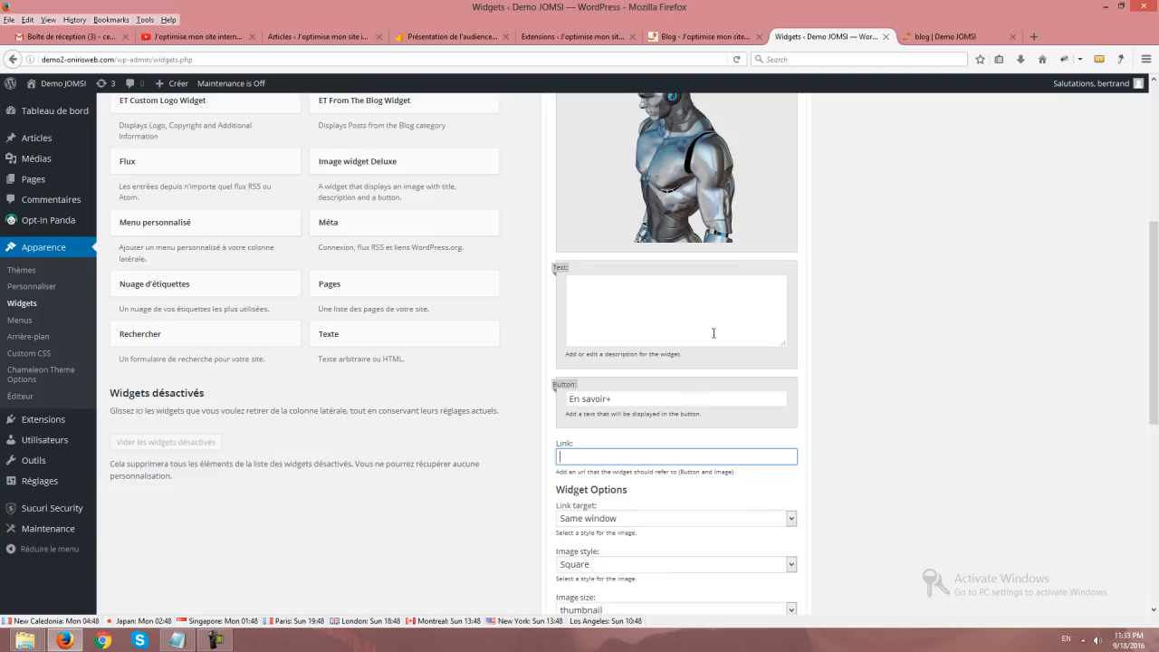
right_click(609, 457)
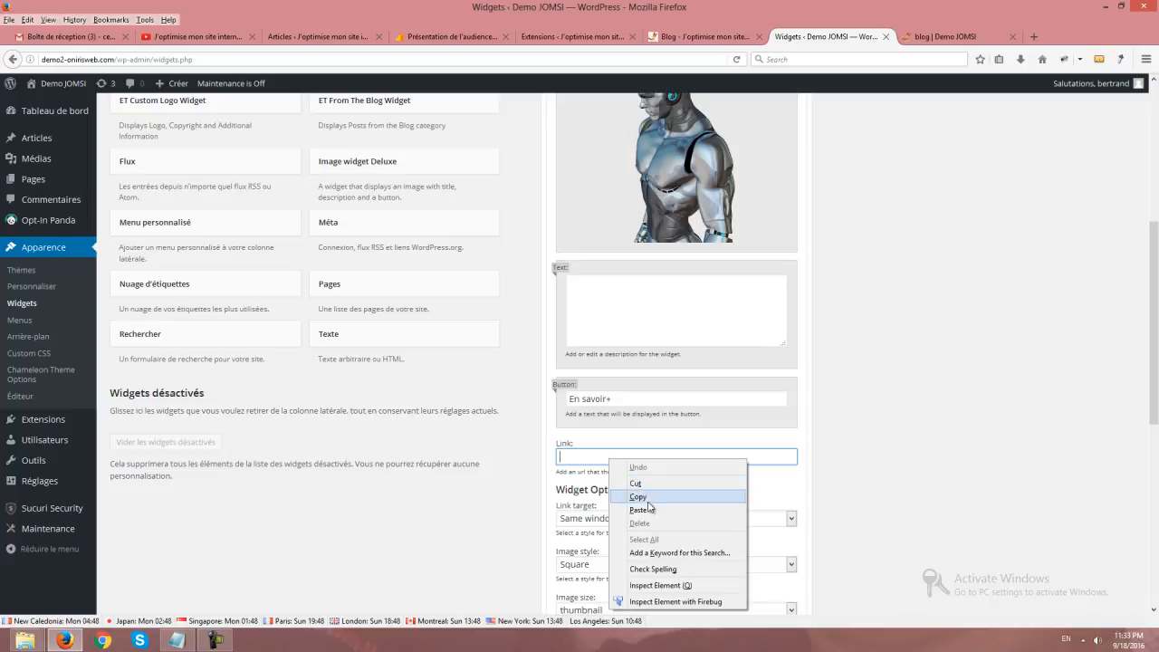
left_click(643, 509)
- Keep the widget's image style as Square and set its image size to full
scroll(725, 498, "down", 3)
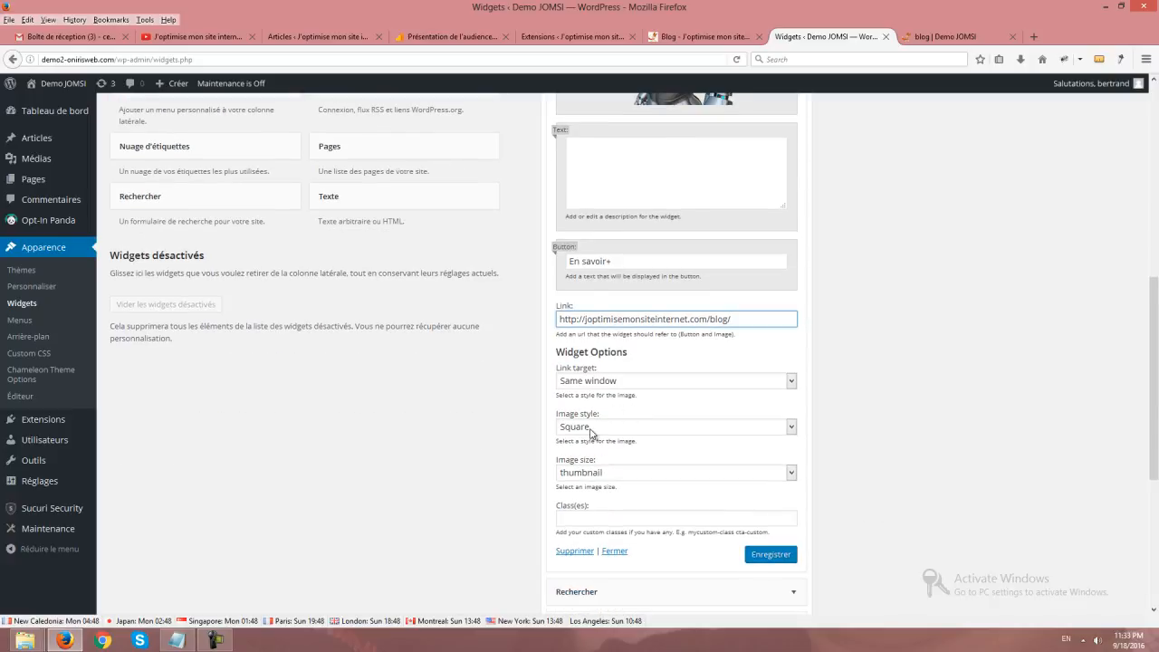
left_click(590, 434)
left_click(590, 434)
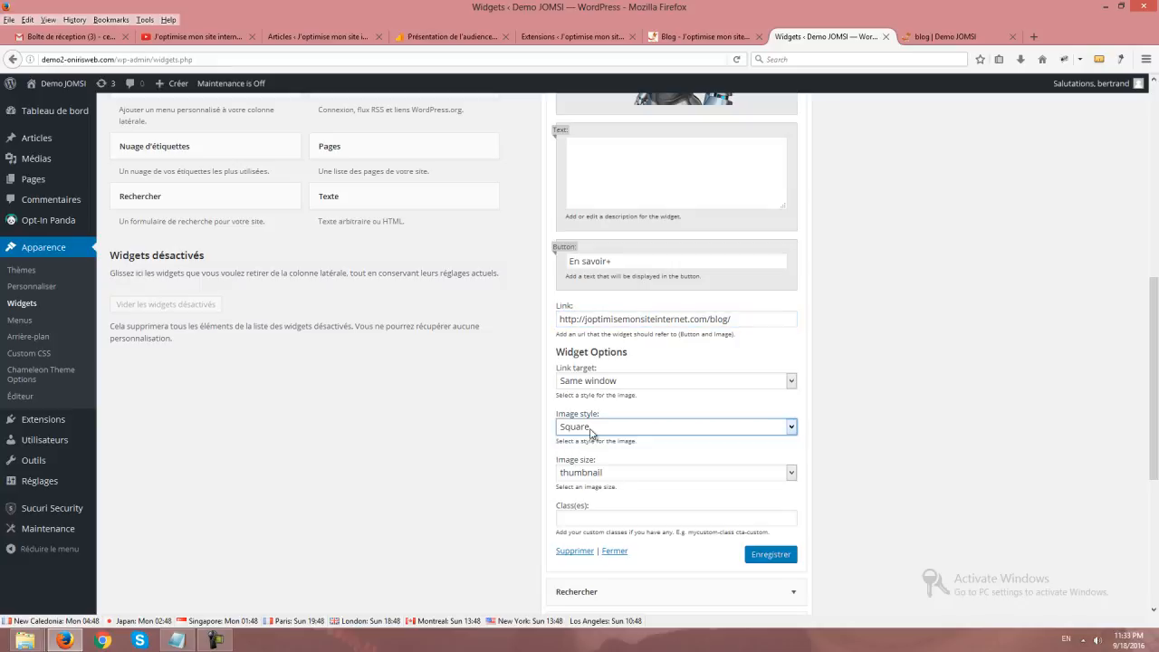
left_click(591, 434)
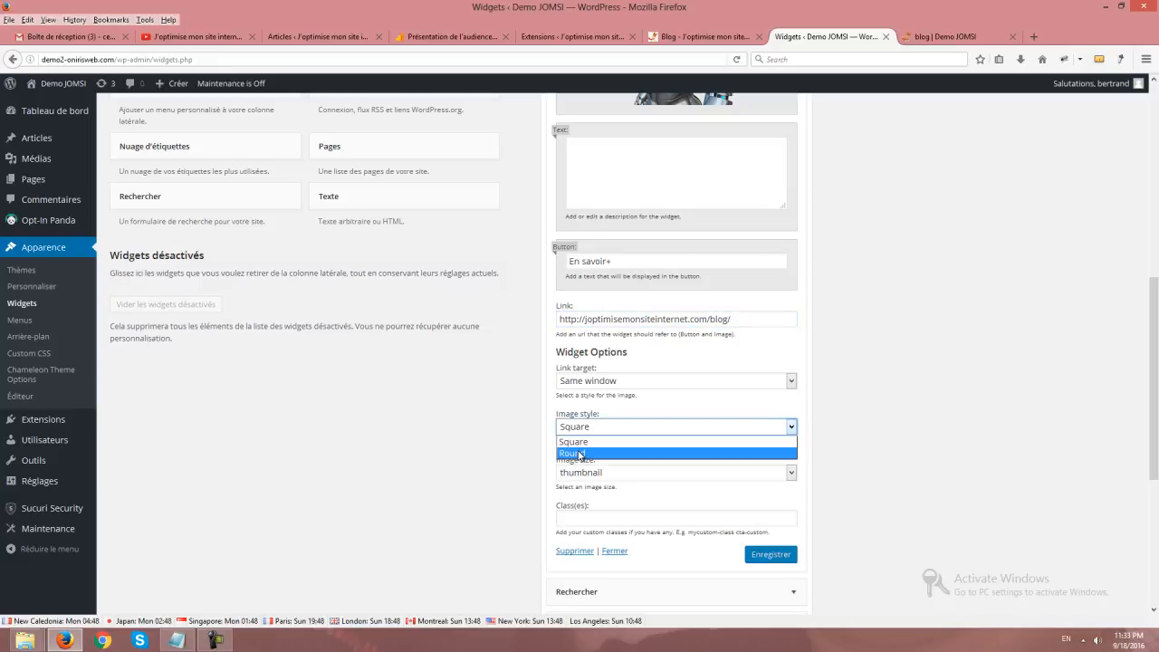
left_click(578, 443)
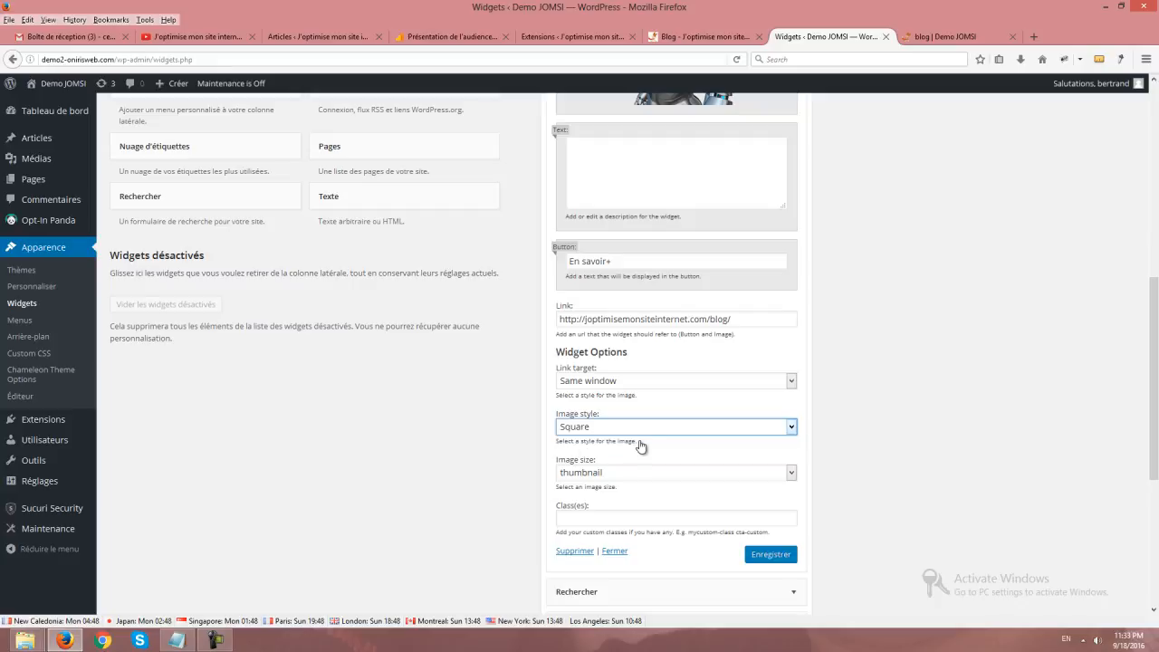
left_click(624, 477)
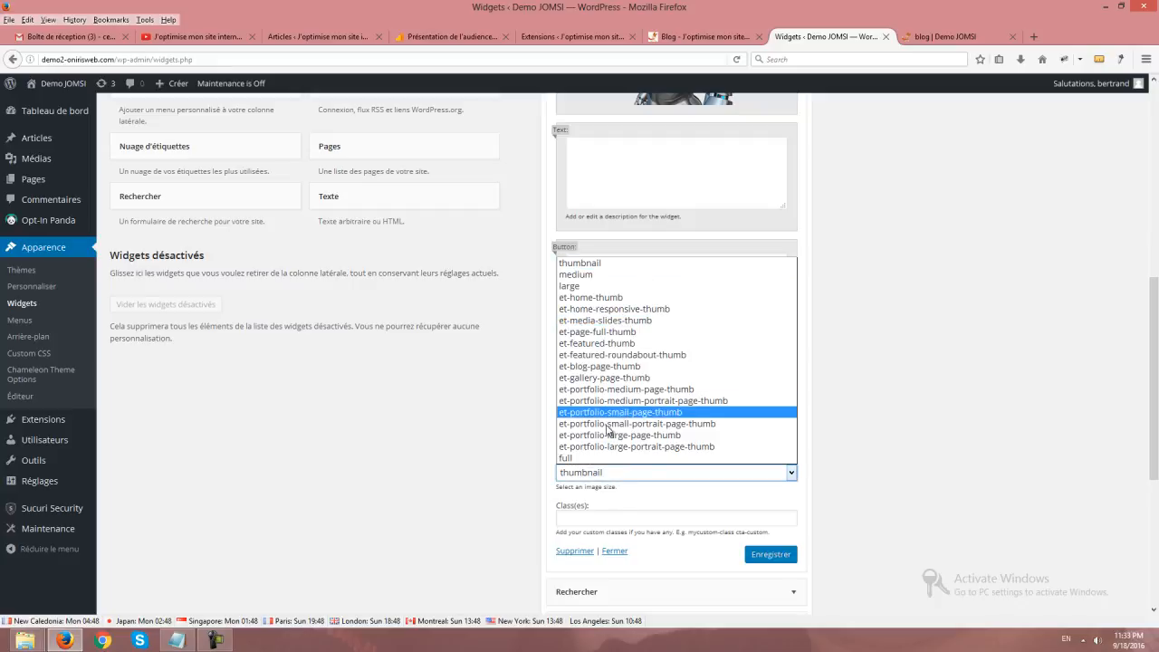
left_click(588, 459)
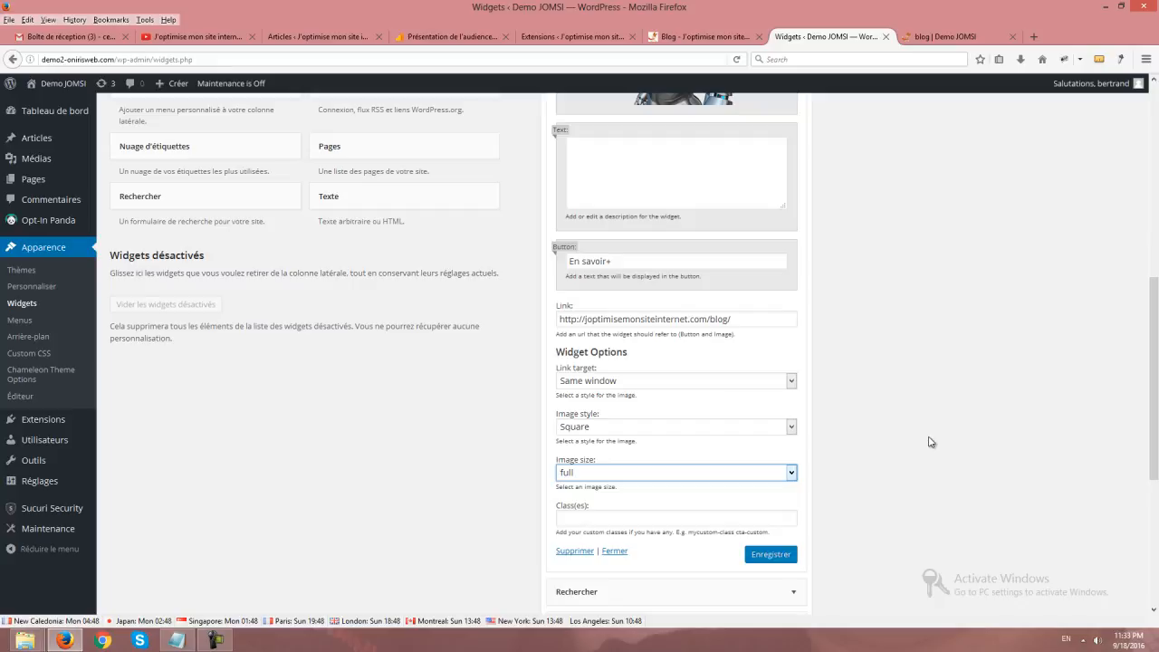
- Leave the custom classes empty and save the Image widget Deluxe's settings
left_click(580, 518)
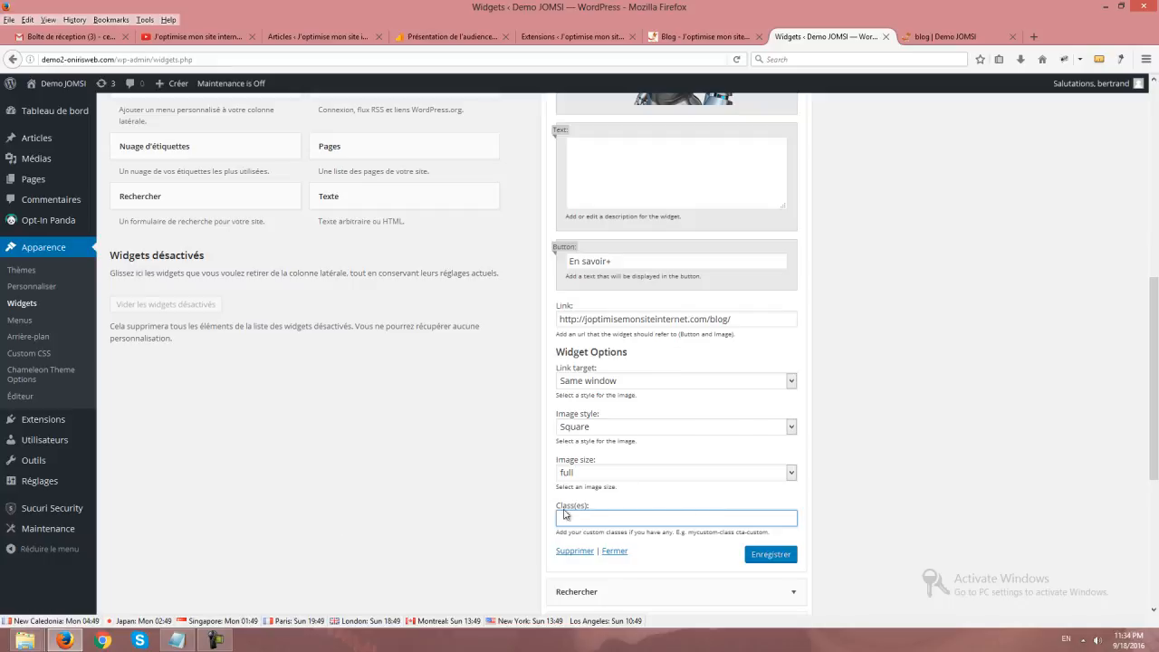
scroll(634, 367, "up", 2)
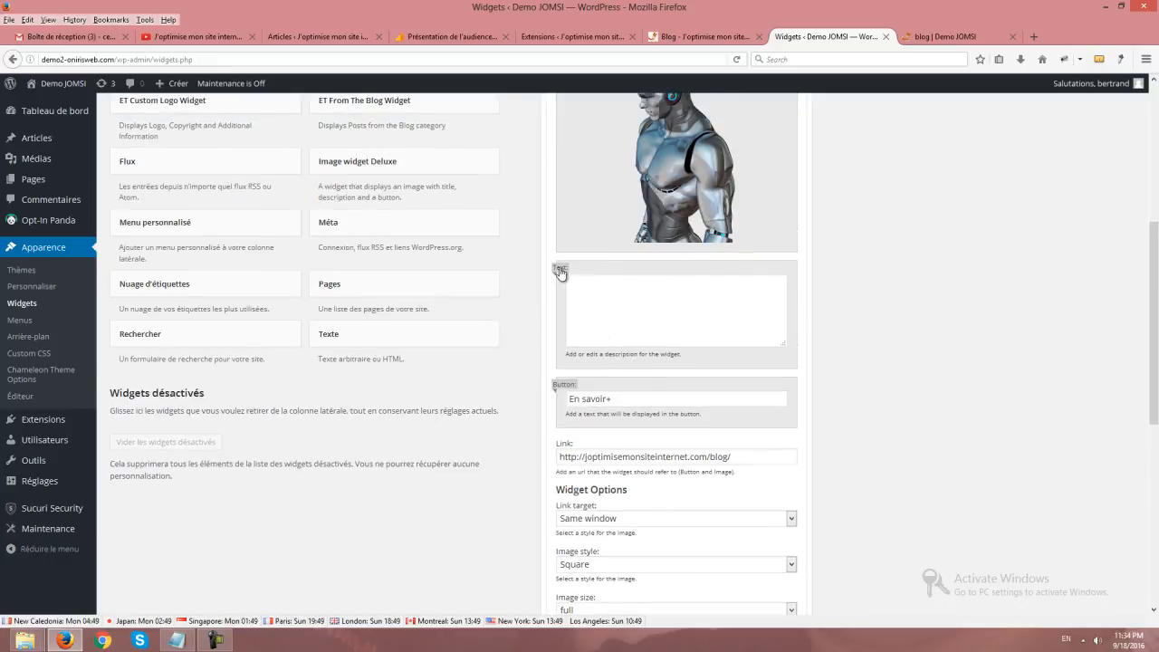
scroll(733, 400, "down", 3)
scroll(734, 399, "down", 1)
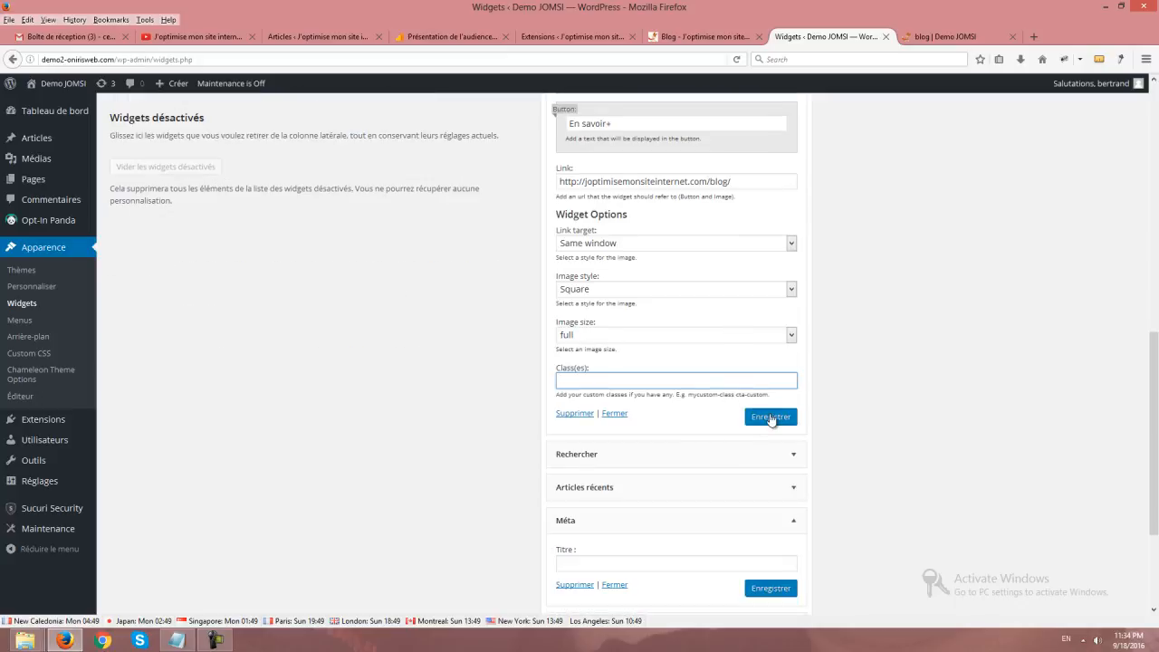
left_click(770, 417)
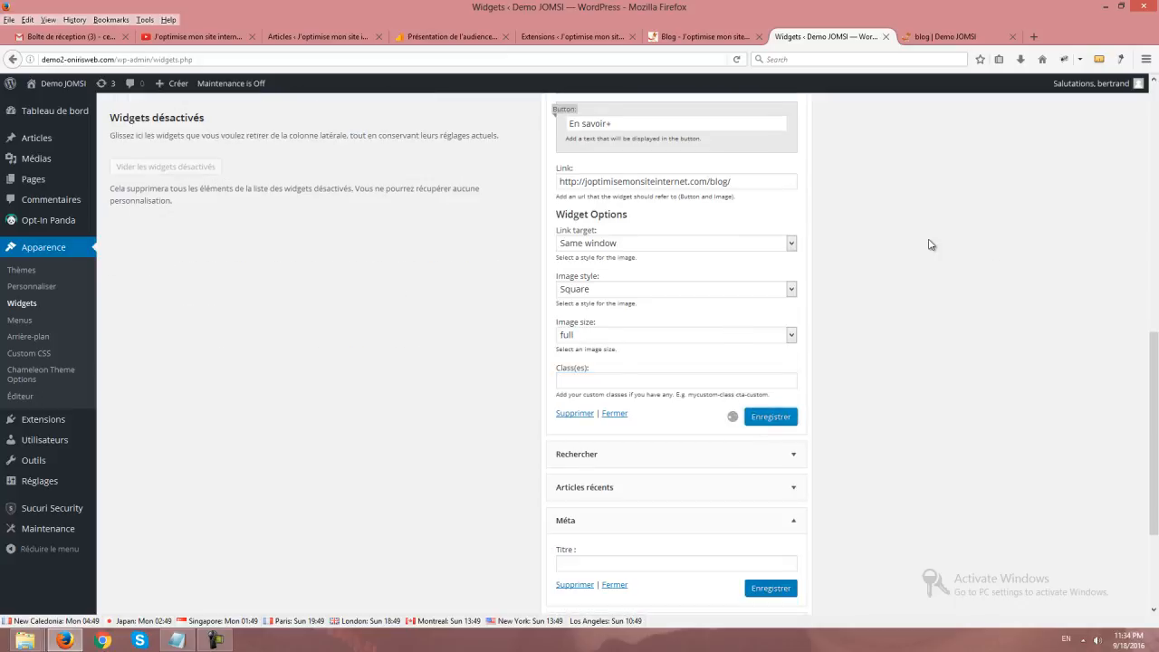
- Reload the demo site's public blog page to check the sidebar image, and test the "En savoir+" button's link
left_click(933, 37)
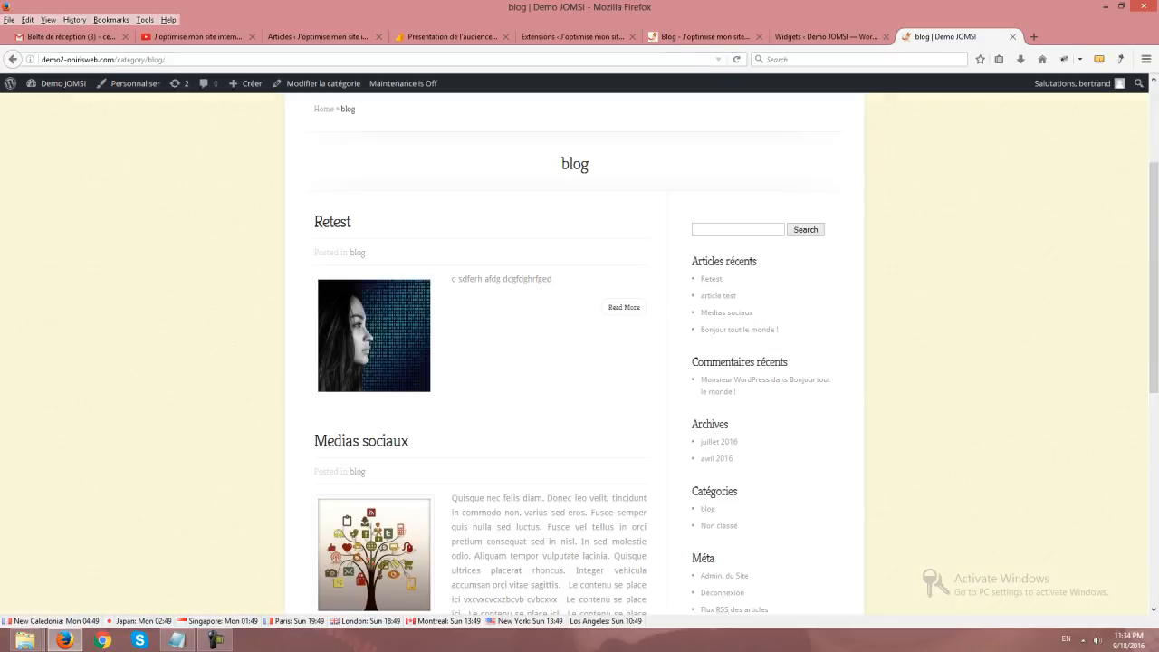
key("F5")
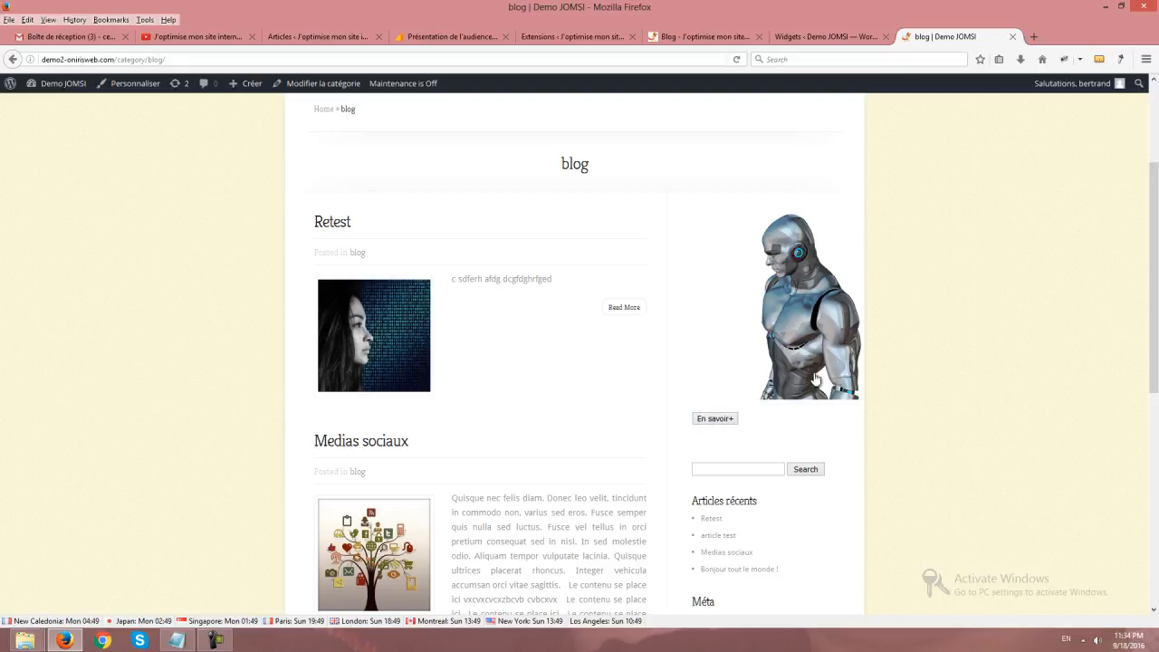
left_click(712, 419)
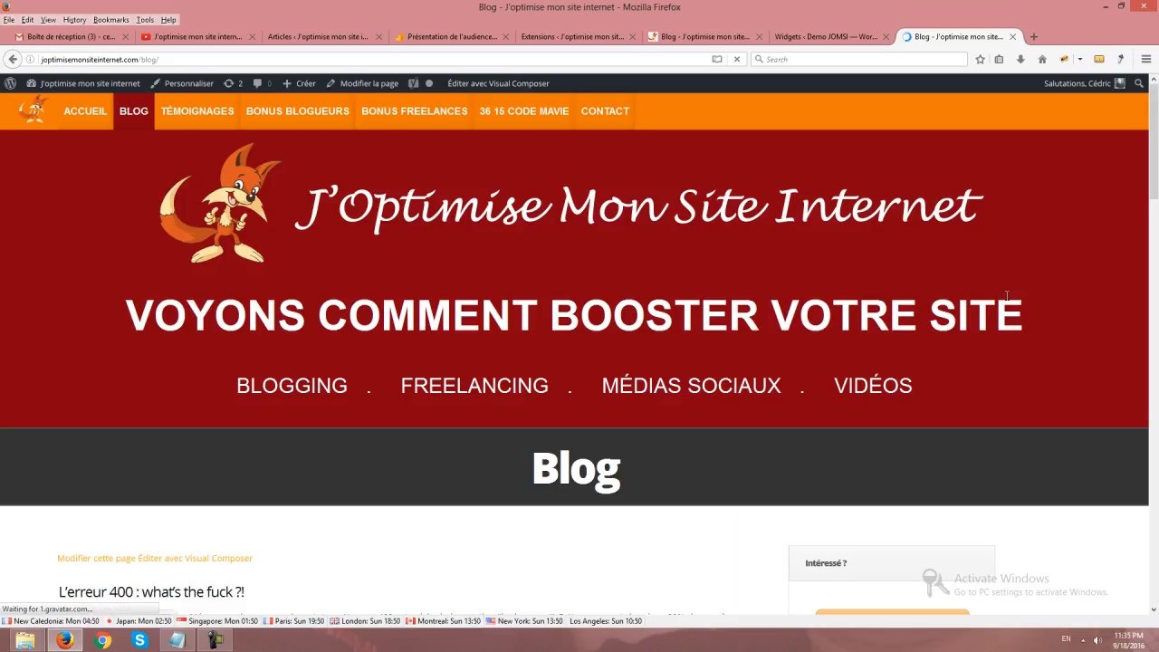
- Return to the demo site's widget settings and set the Image widget Deluxe's link target to New window
left_click(820, 36)
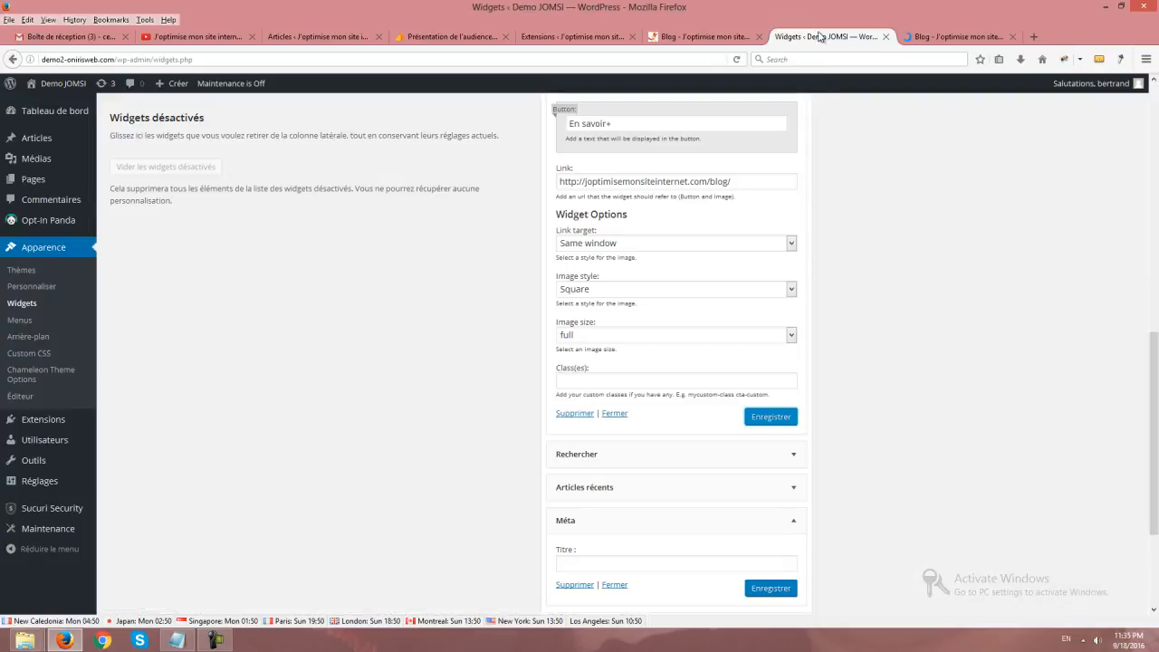
left_click(613, 242)
left_click(600, 245)
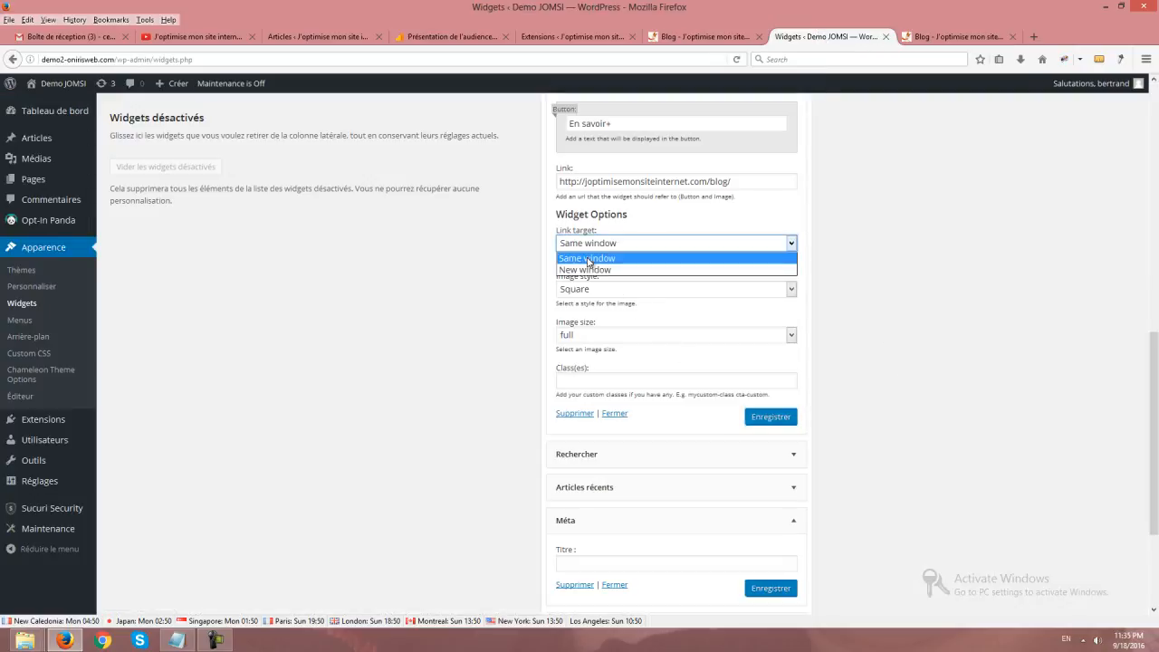
left_click(589, 266)
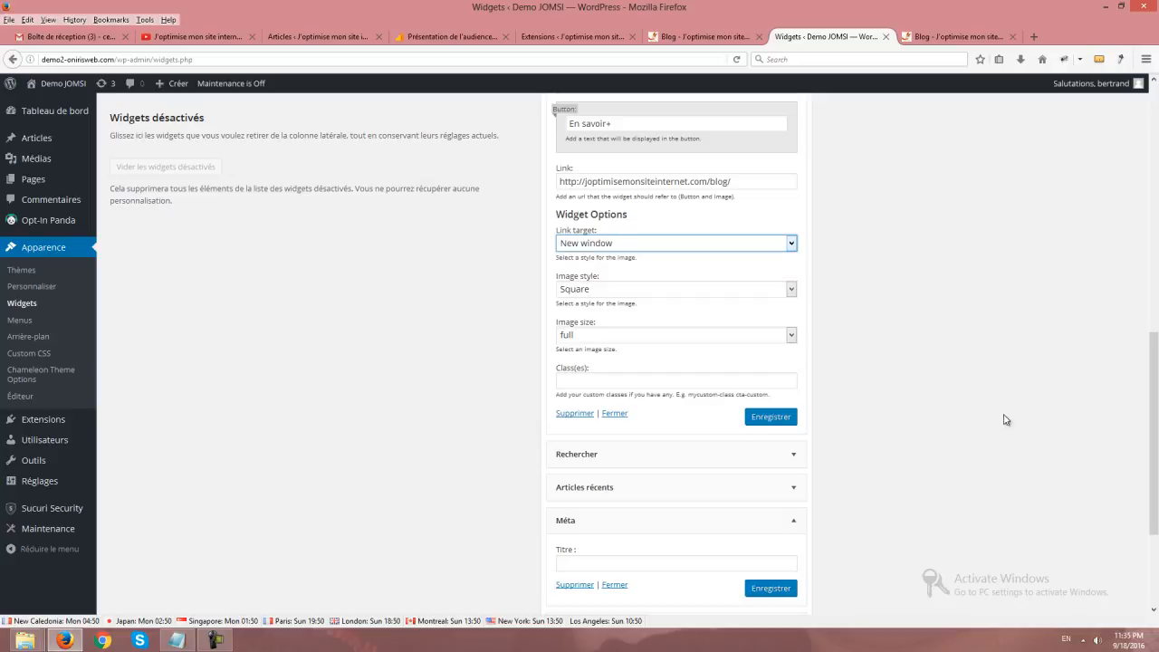